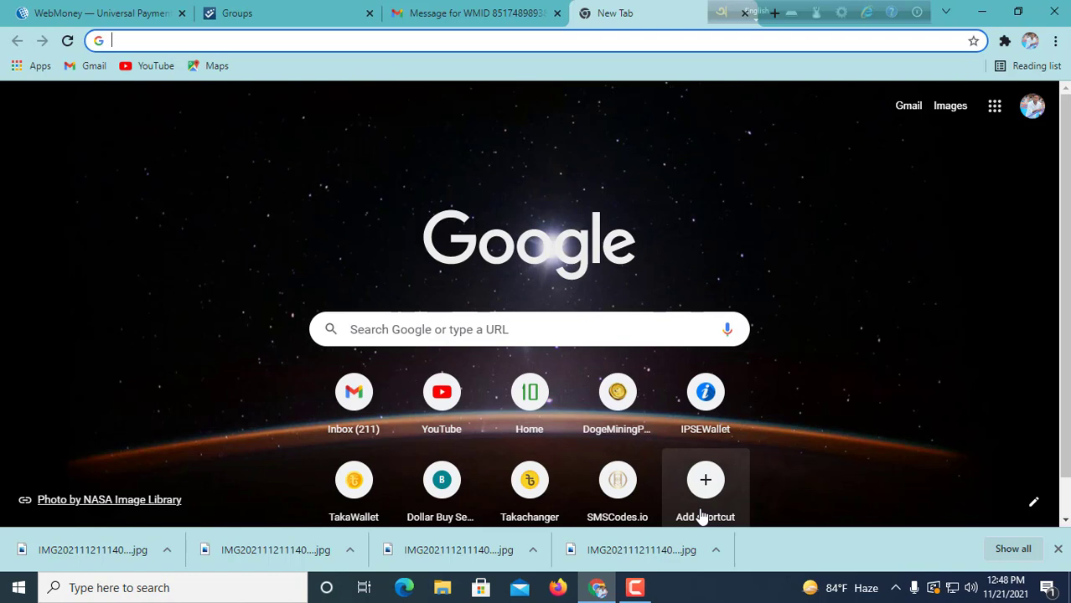
Step: Bring up a fresh Google Chrome window with a single New Tab from the taskbar
mouse_move(569, 488)
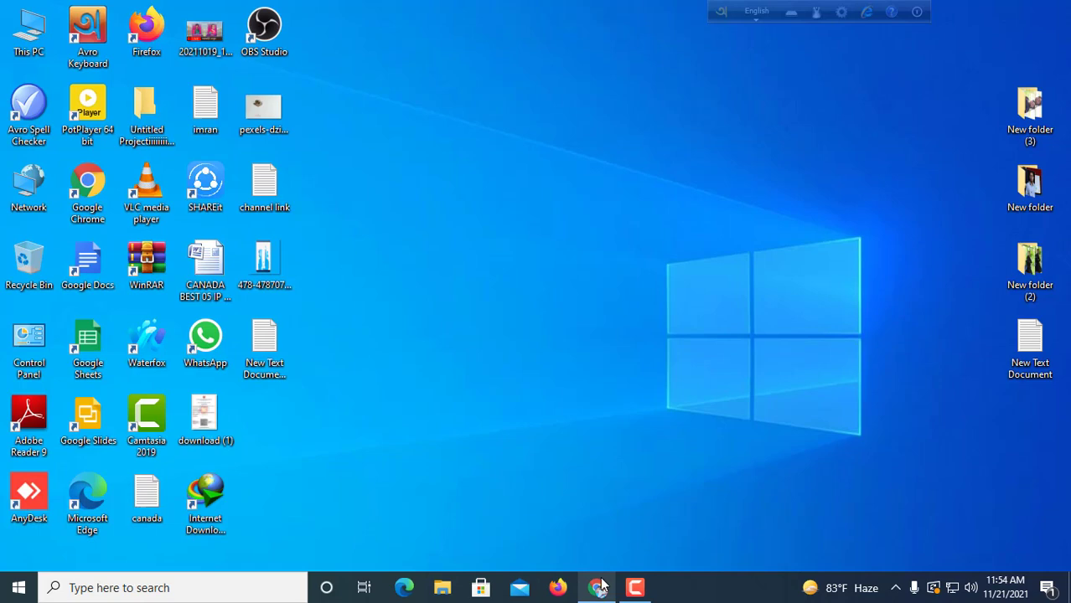
left_click(598, 587)
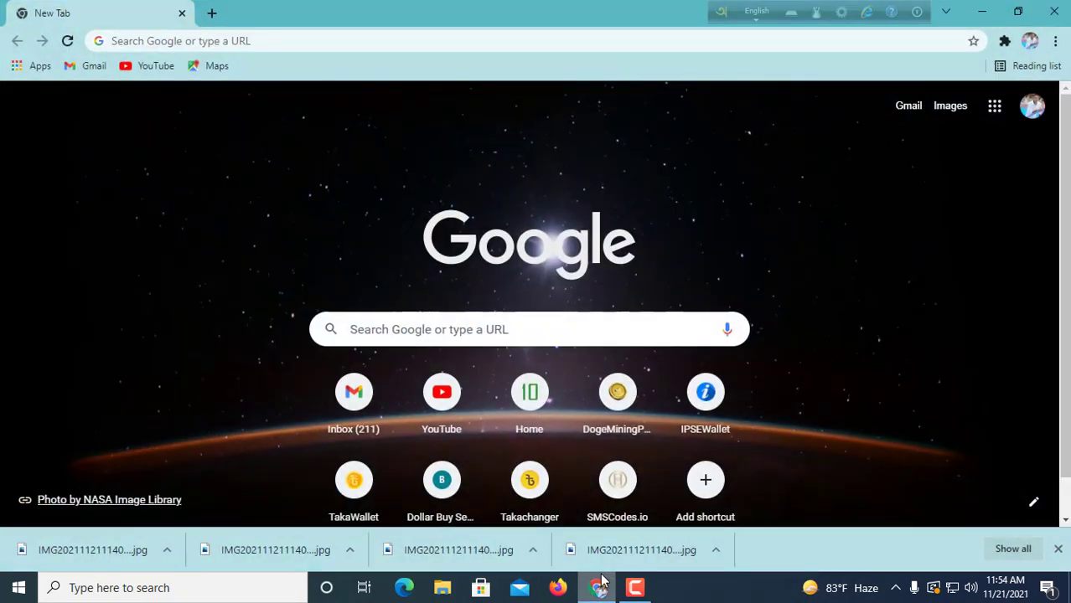
Step: Search Google for 'webmoney' and open the 'WebMoney — Universal Payment System' result
left_click(428, 327)
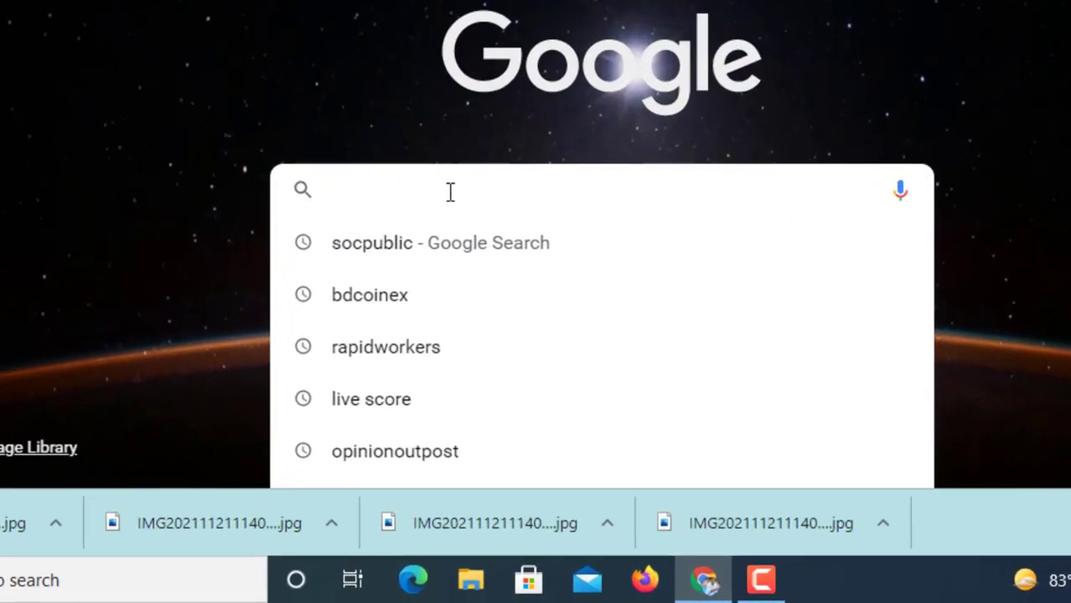
type("we")
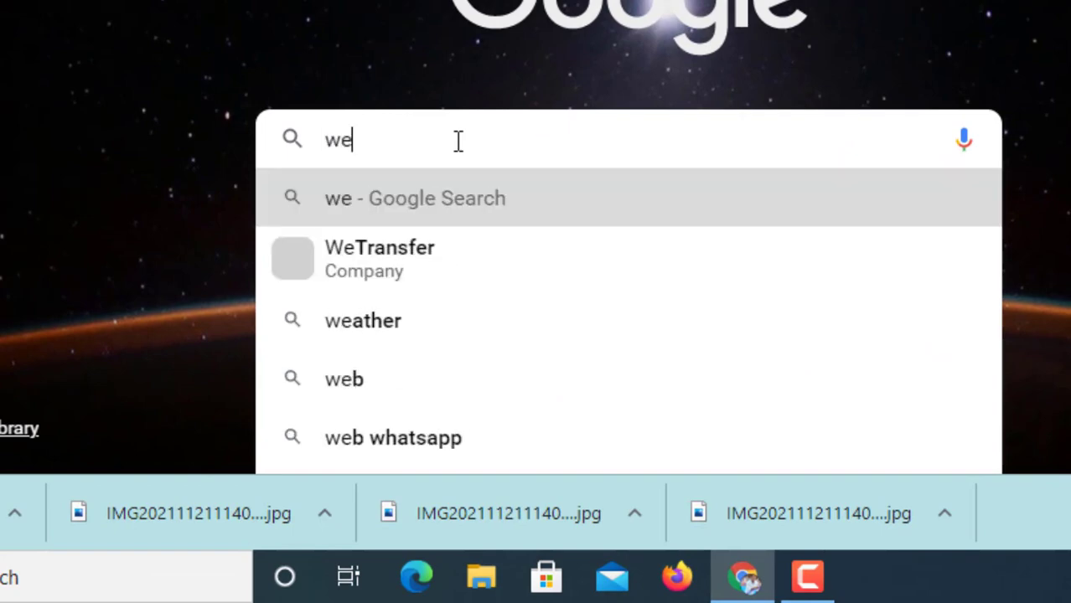
type("bmoney")
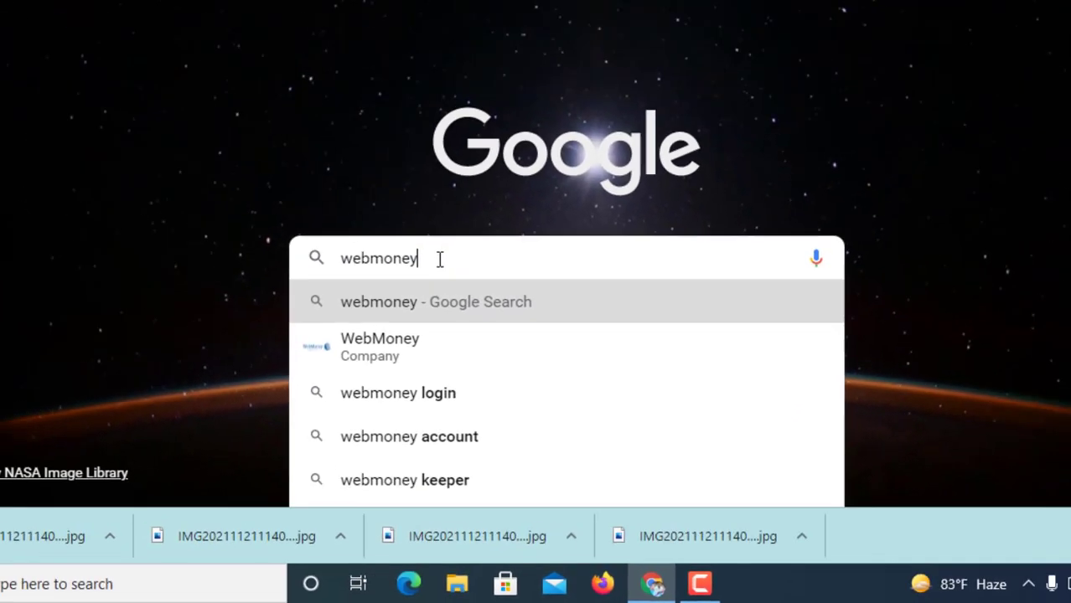
key("Return")
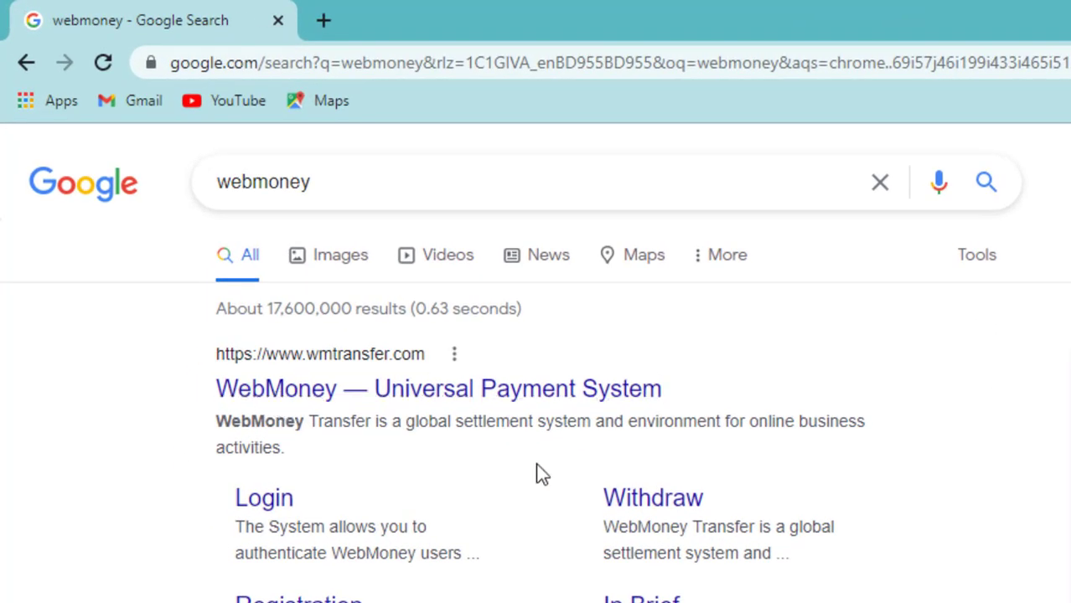
scroll(538, 476, "down", 3)
scroll(538, 476, "up", 3)
left_click(505, 392)
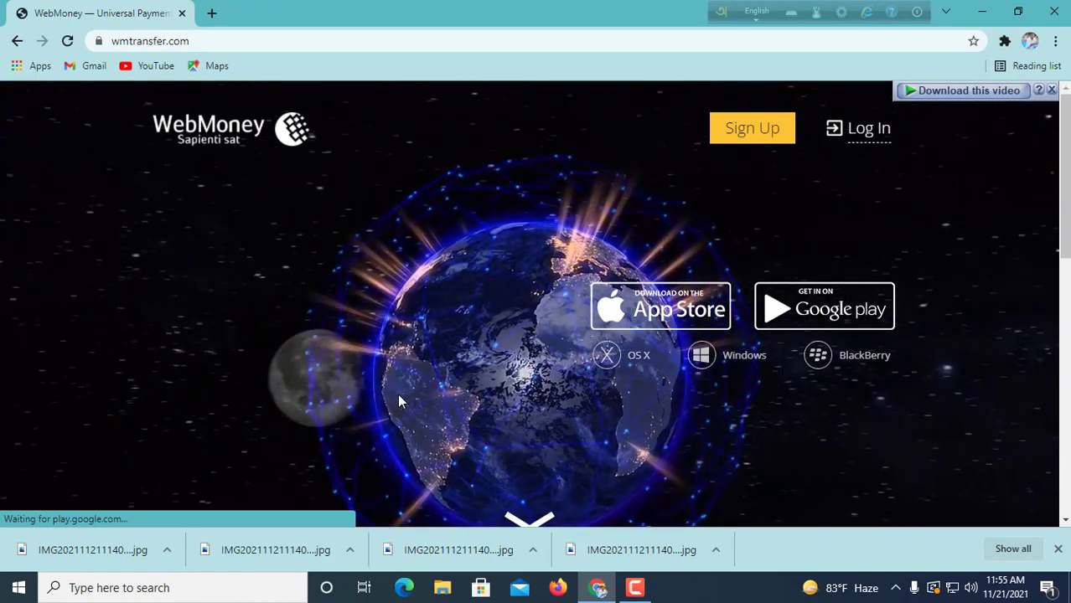
scroll(397, 394, "down", 5)
scroll(398, 391, "down", 3)
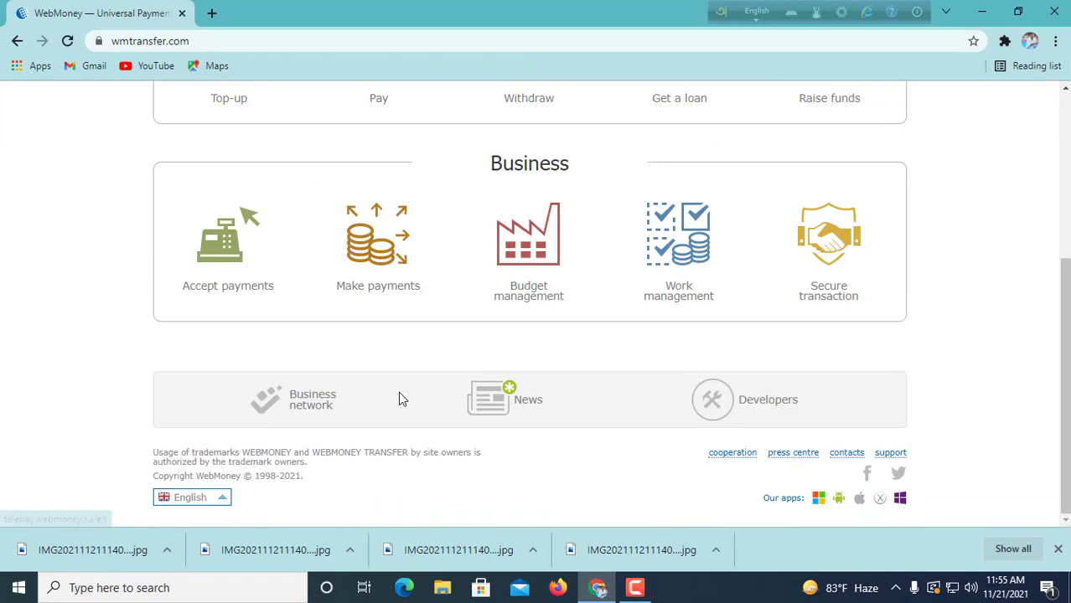
scroll(342, 399, "up", 4)
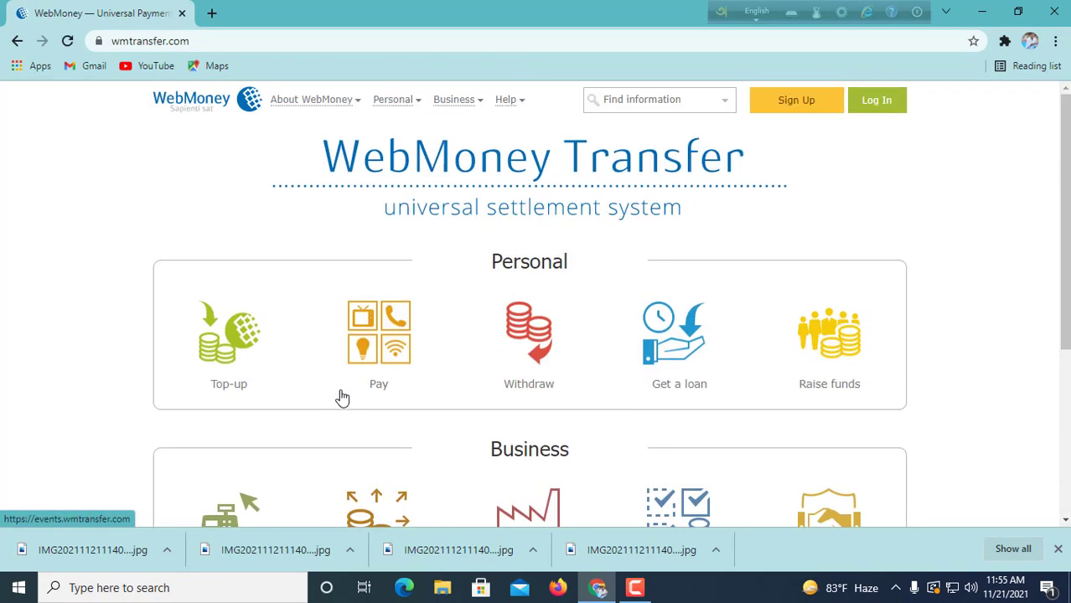
scroll(361, 386, "down", 3)
scroll(436, 268, "up", 3)
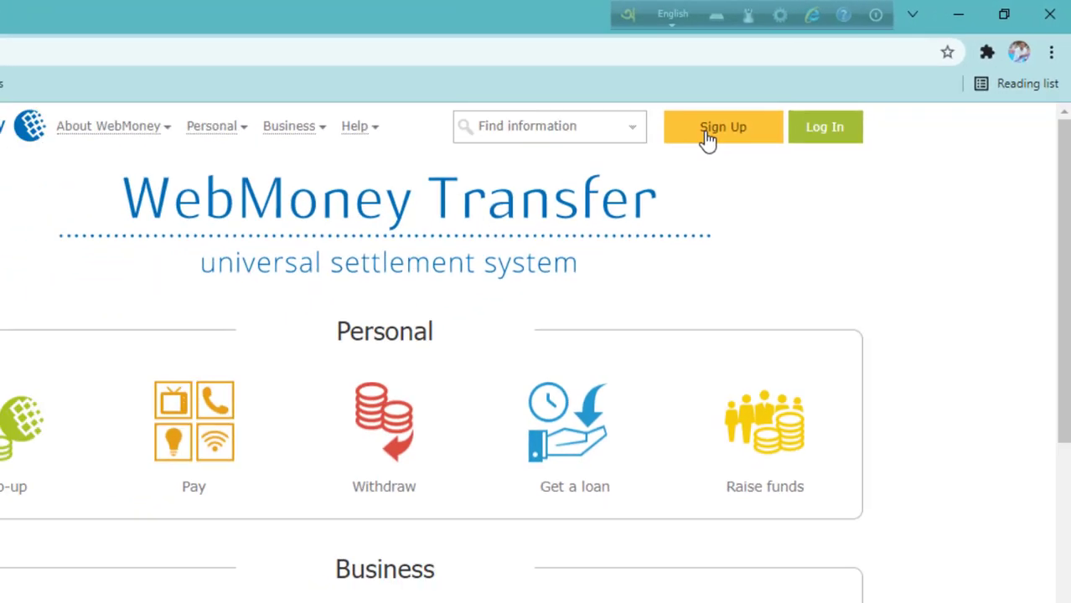
Step: Start a WebMoney Keeper sign-up with Bangladesh (+880) as the country dialing code
left_click(783, 111)
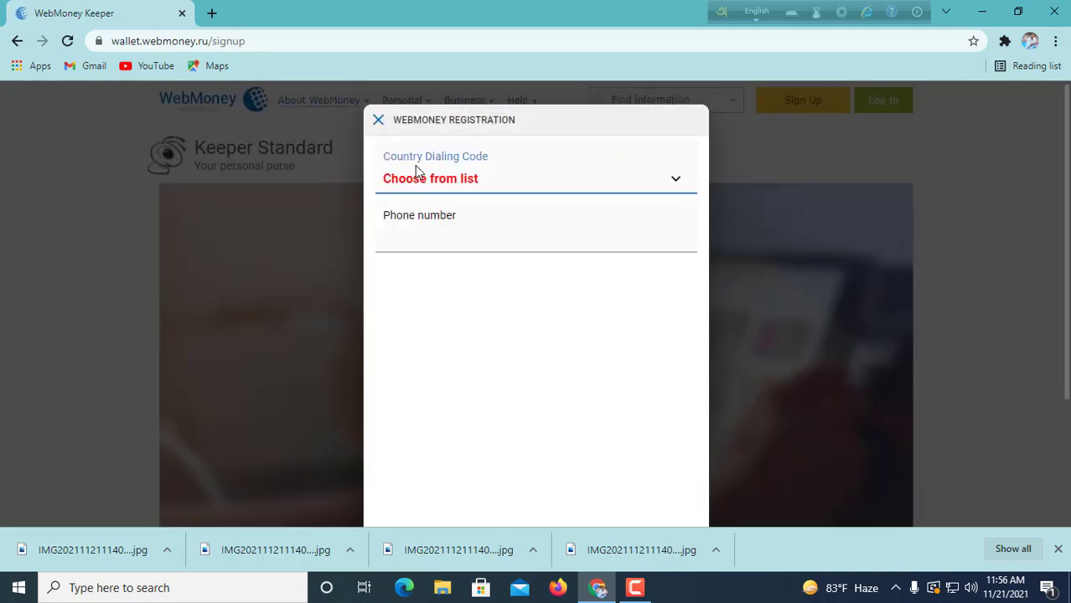
left_click(679, 186)
scroll(540, 394, "down", 6)
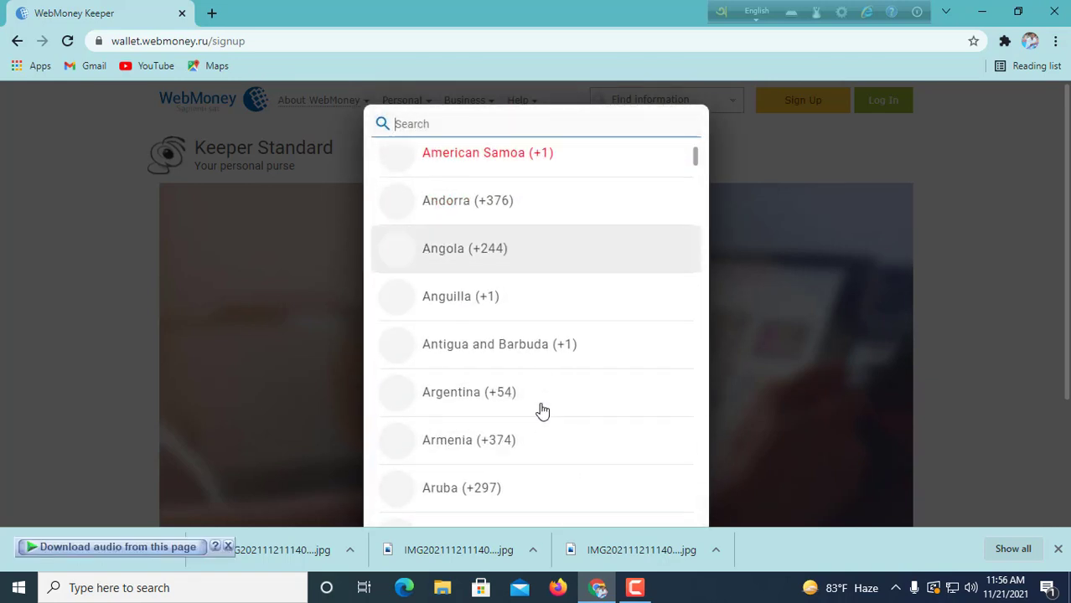
left_click(541, 452)
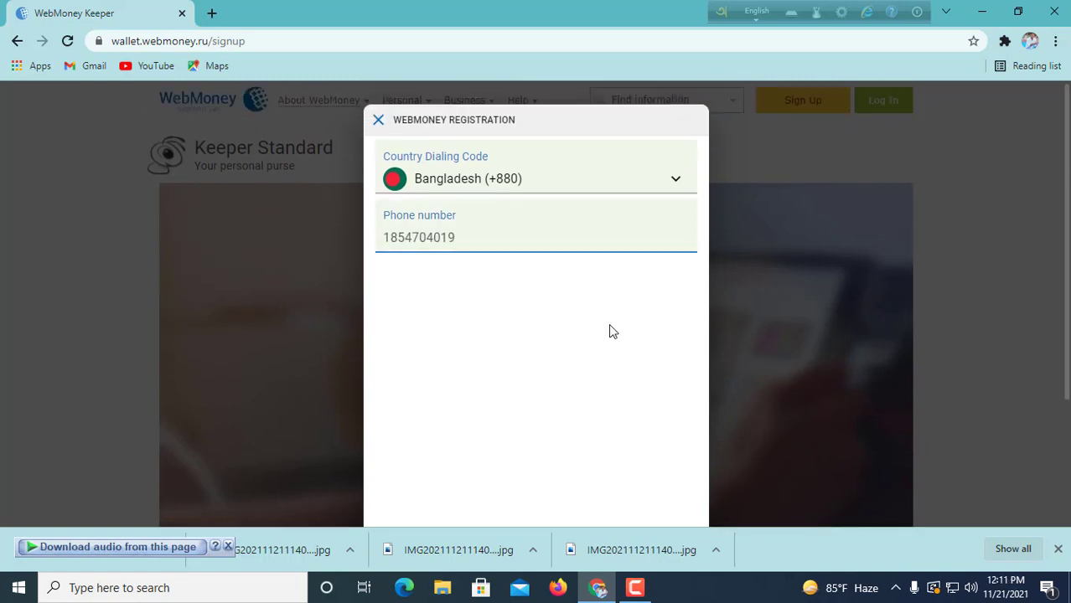
scroll(503, 294, "down", 3)
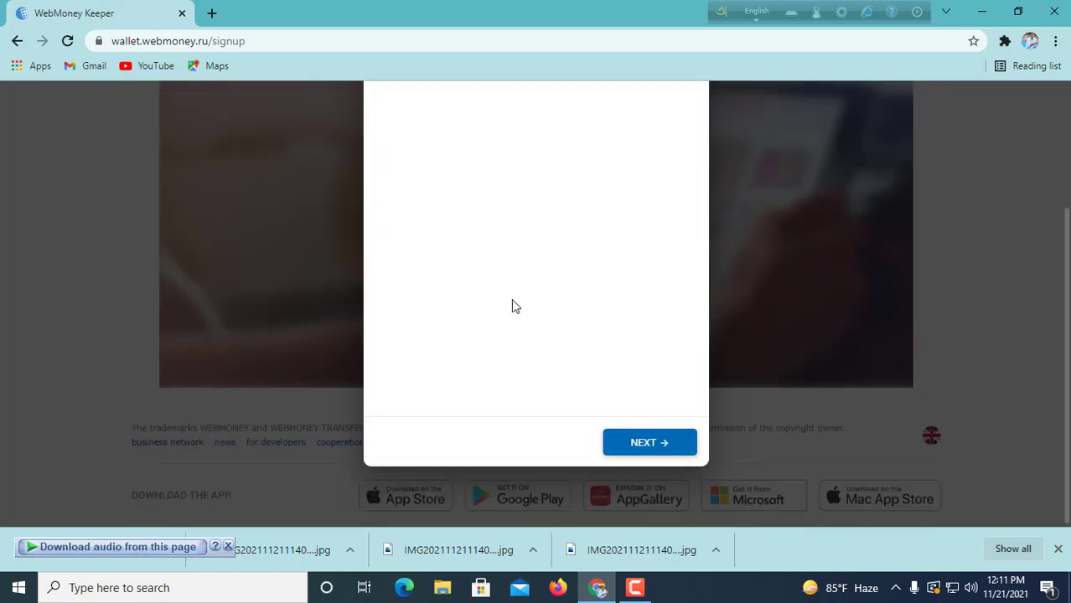
Step: Submit the phone number, enter the picture characters, and acknowledge the confirmation-call notice
left_click(634, 450)
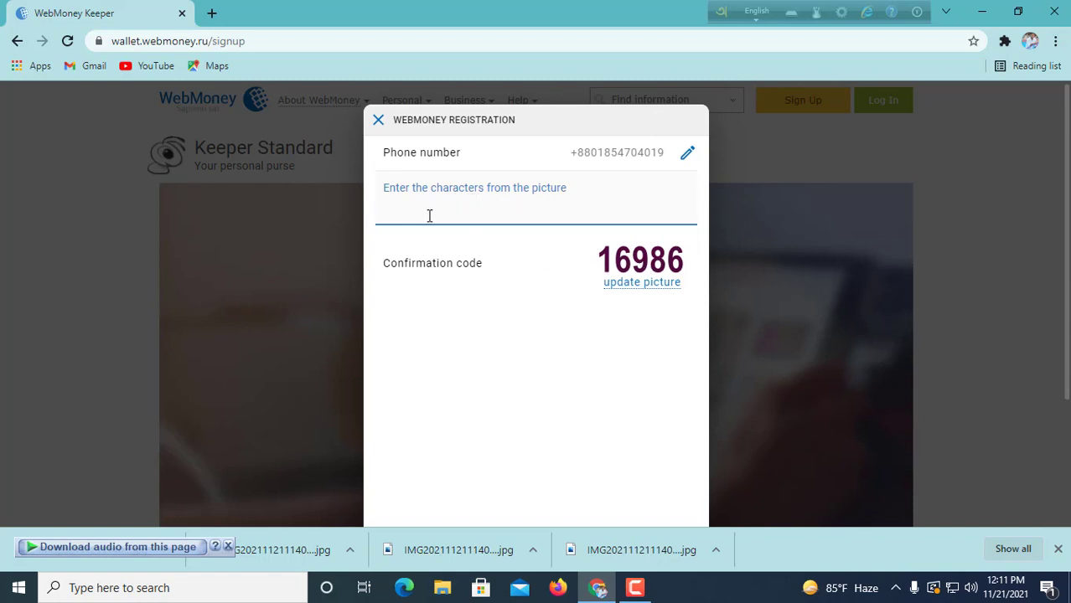
type("16986")
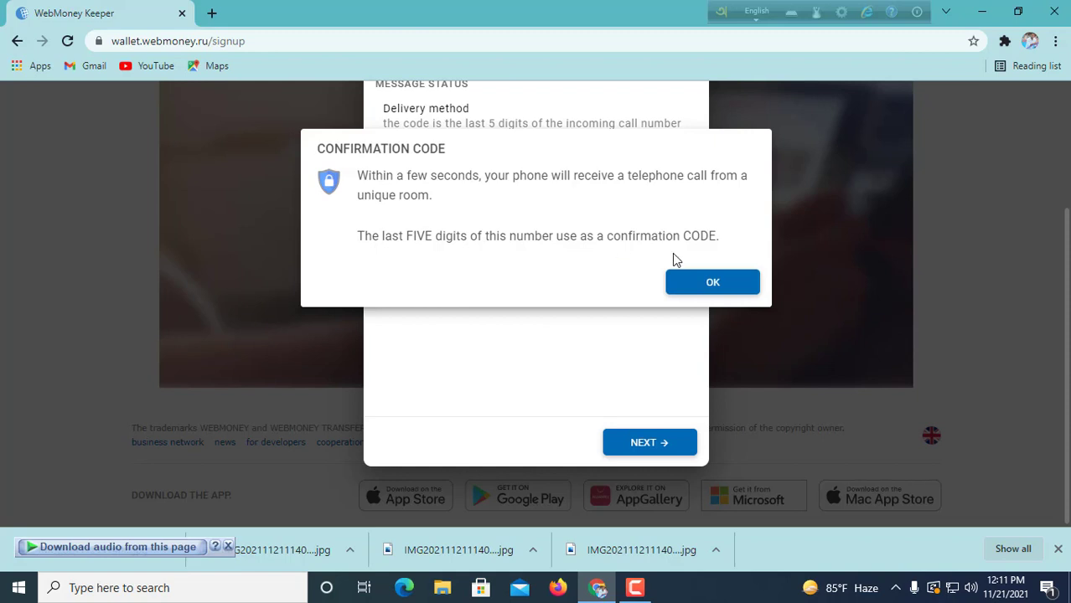
left_click(713, 284)
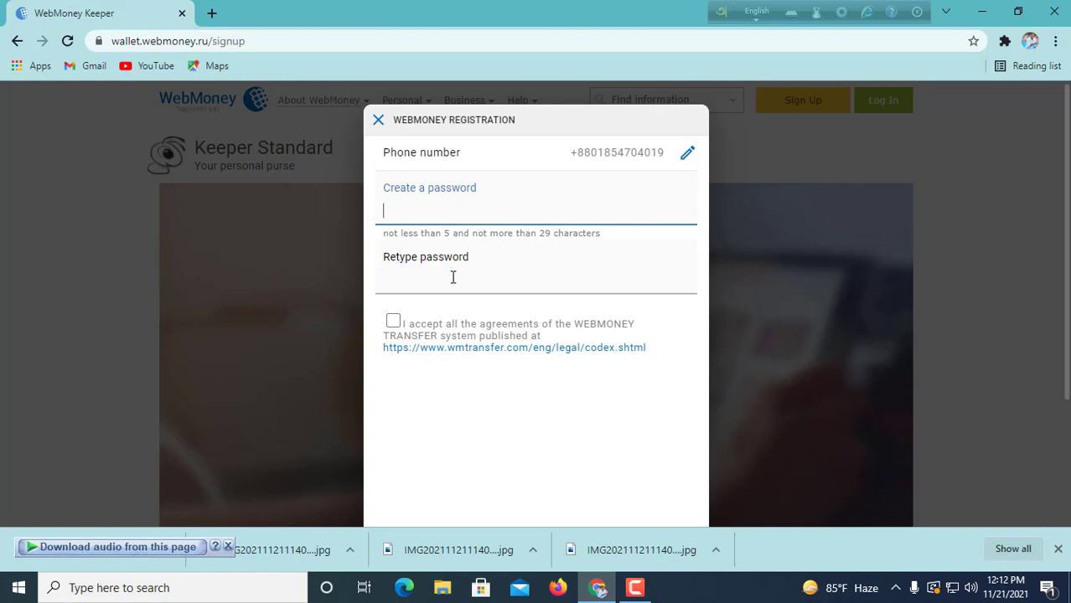
Step: Fill both password fields with a new password, accept the agreements, and submit registration
left_click(417, 214)
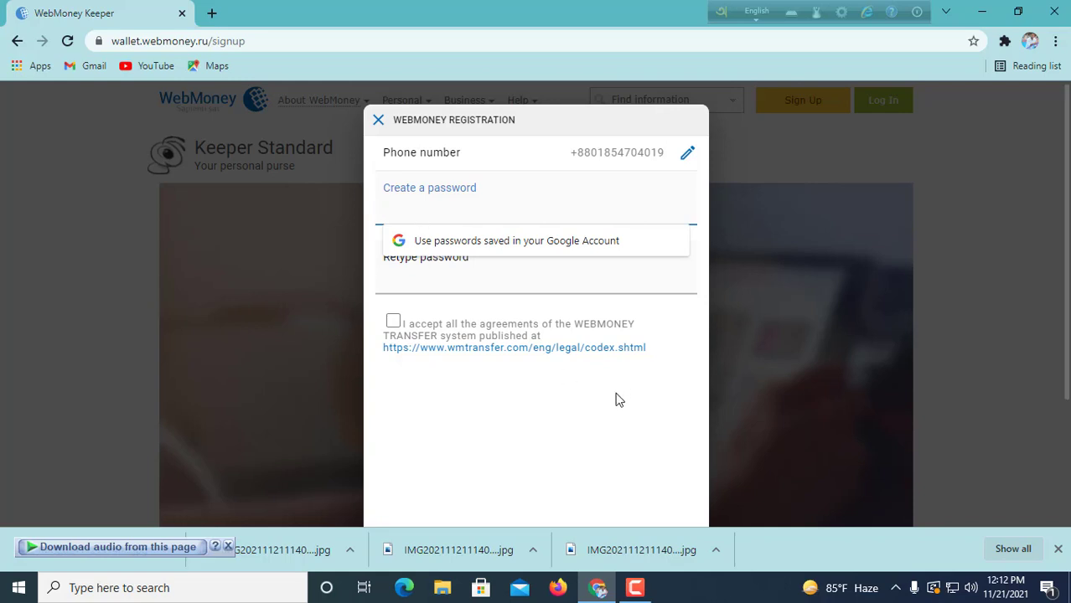
left_click(585, 419)
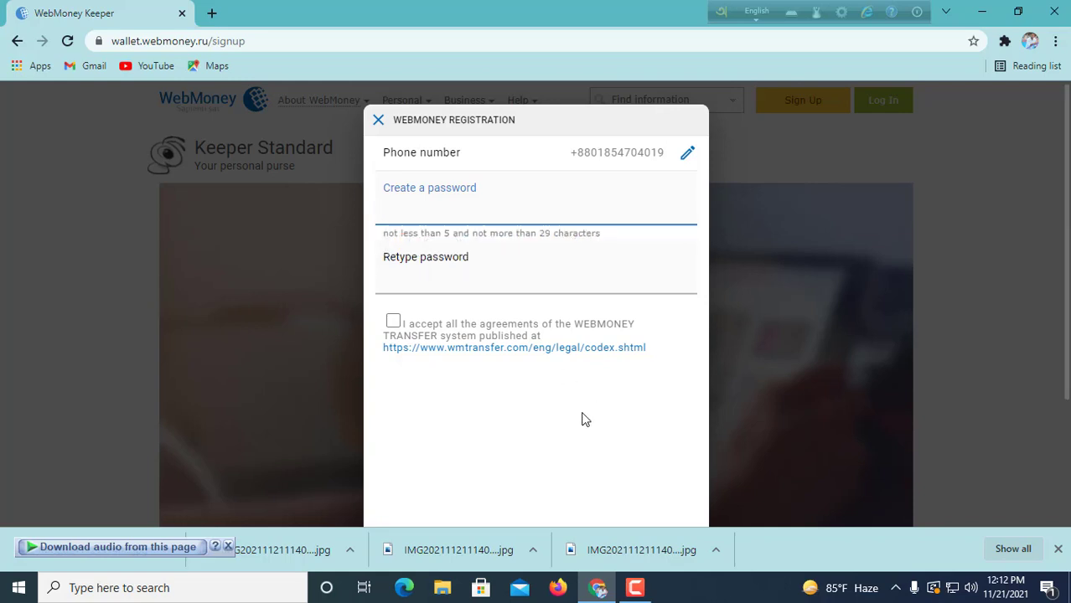
left_click(427, 217)
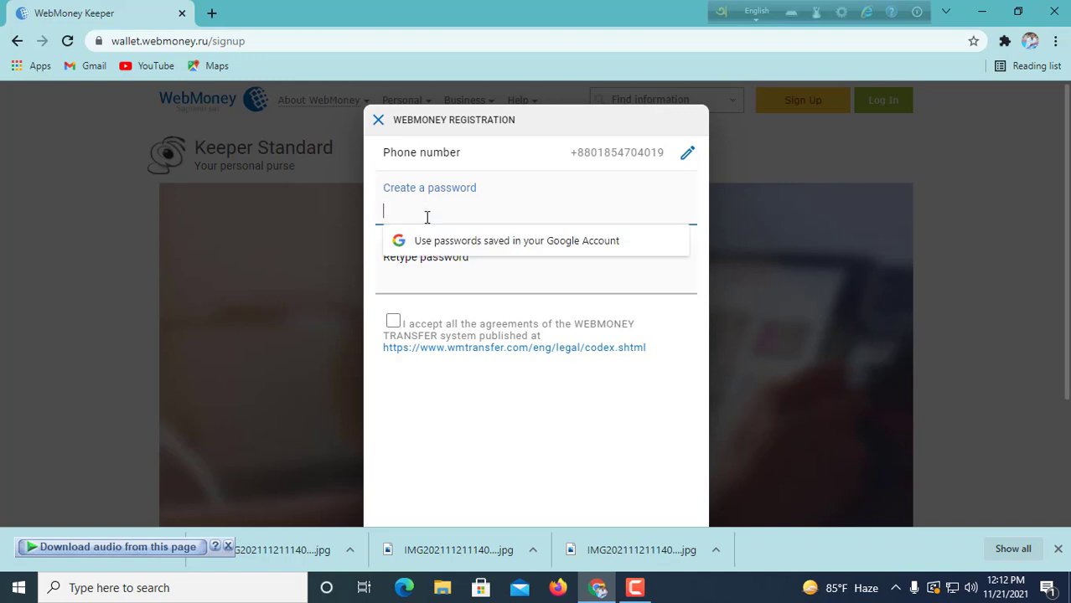
left_click(411, 243)
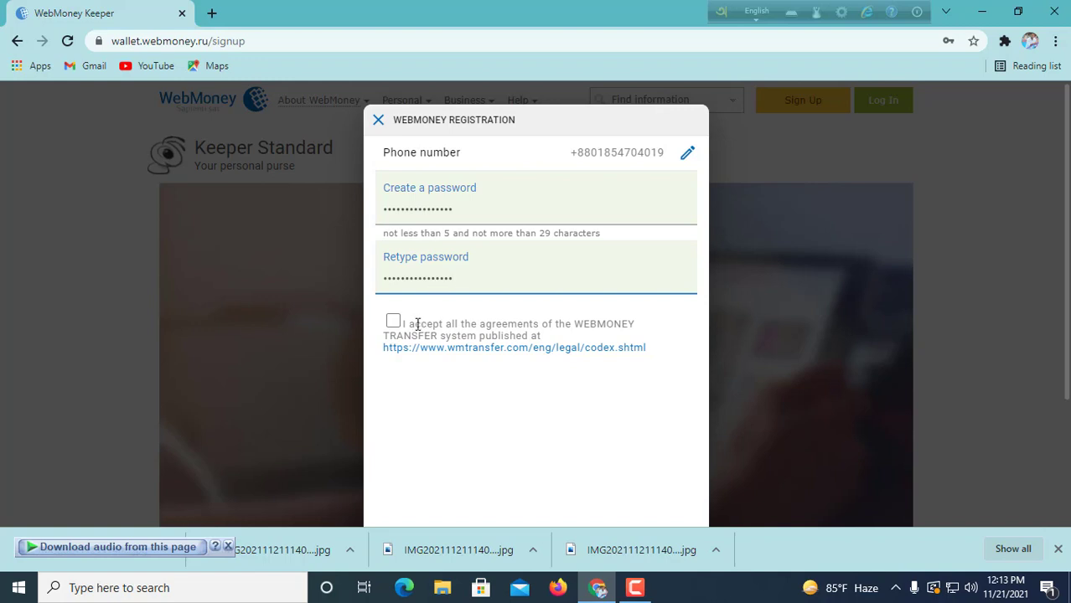
left_click(393, 322)
scroll(478, 377, "down", 2)
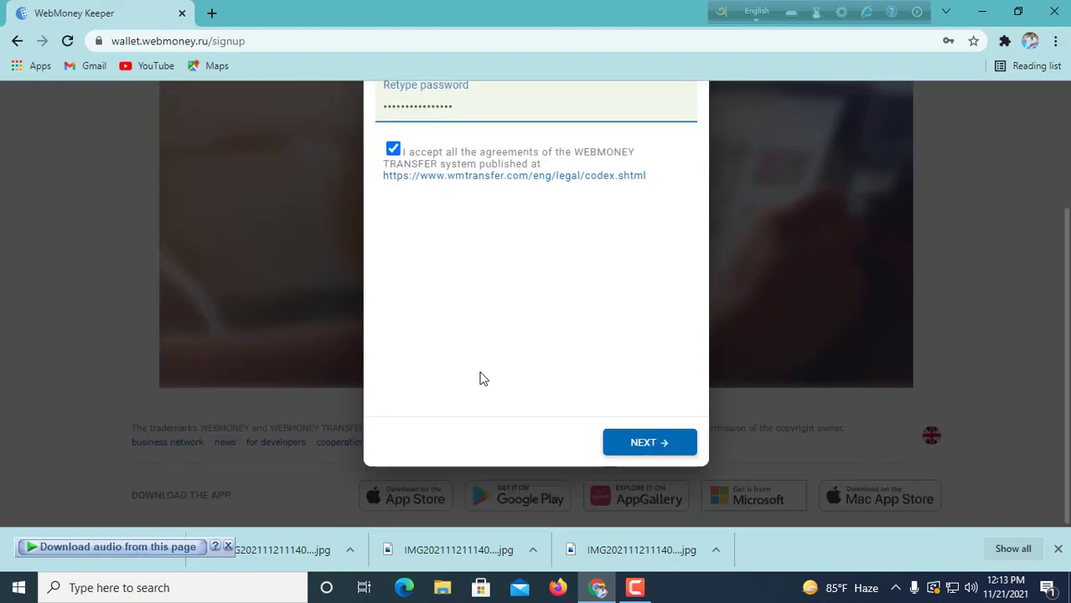
left_click(647, 444)
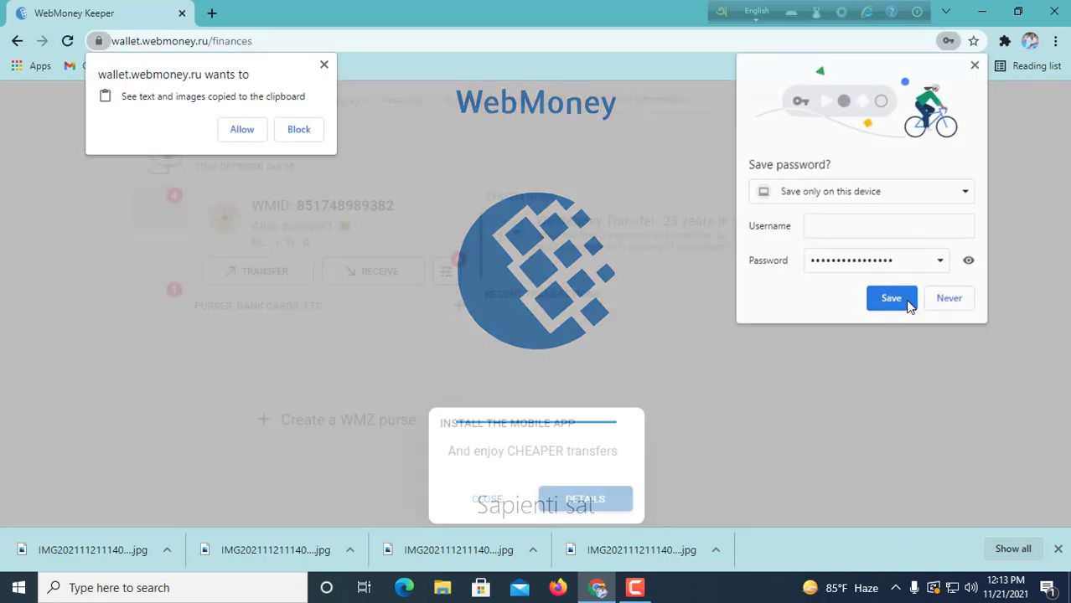
left_click(905, 300)
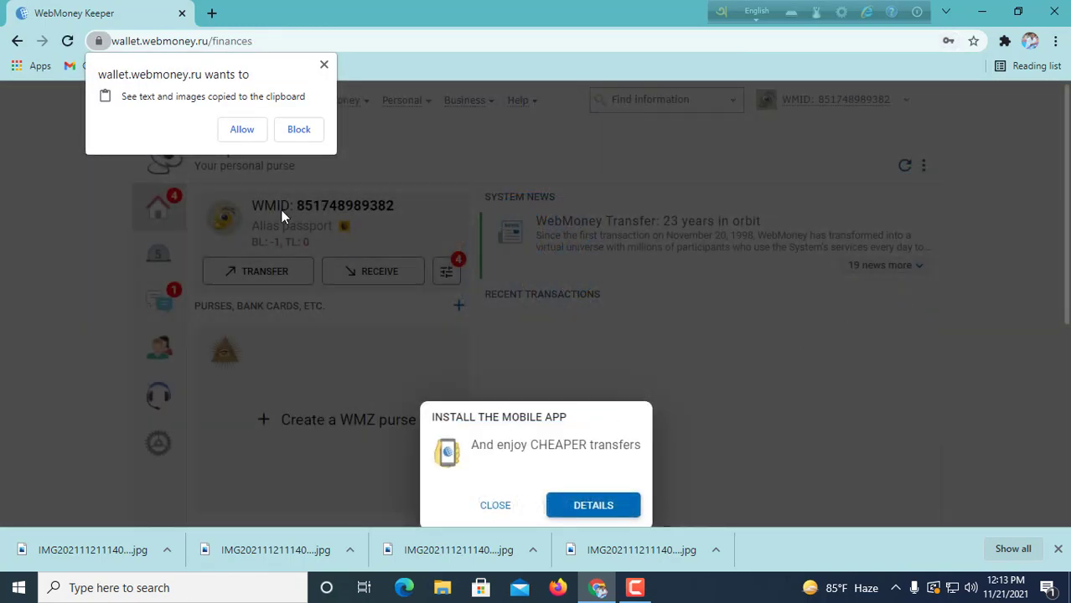
left_click(325, 66)
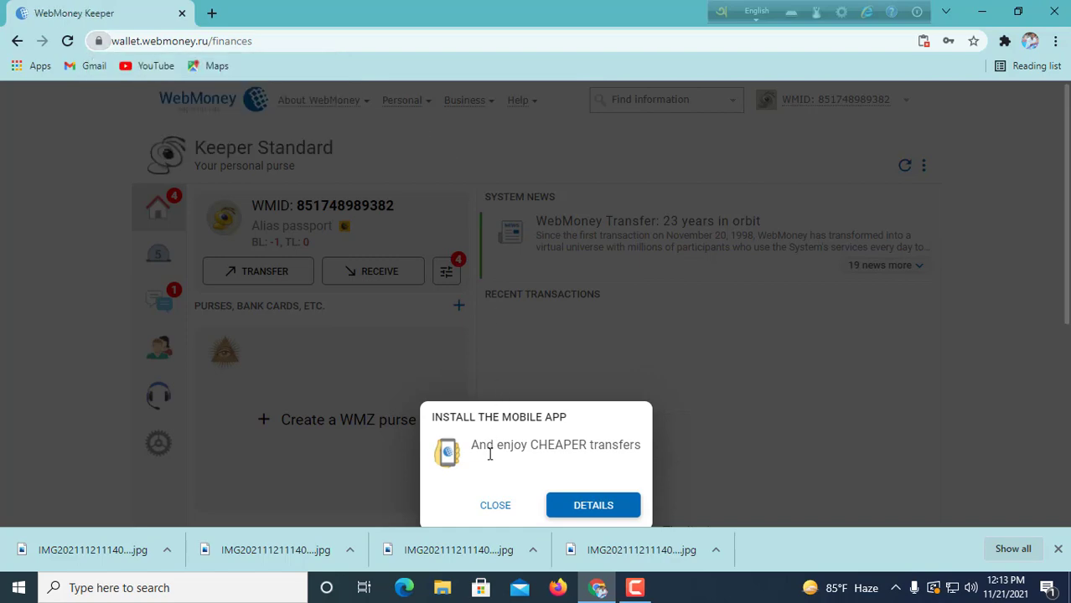
left_click(496, 511)
scroll(587, 394, "down", 5)
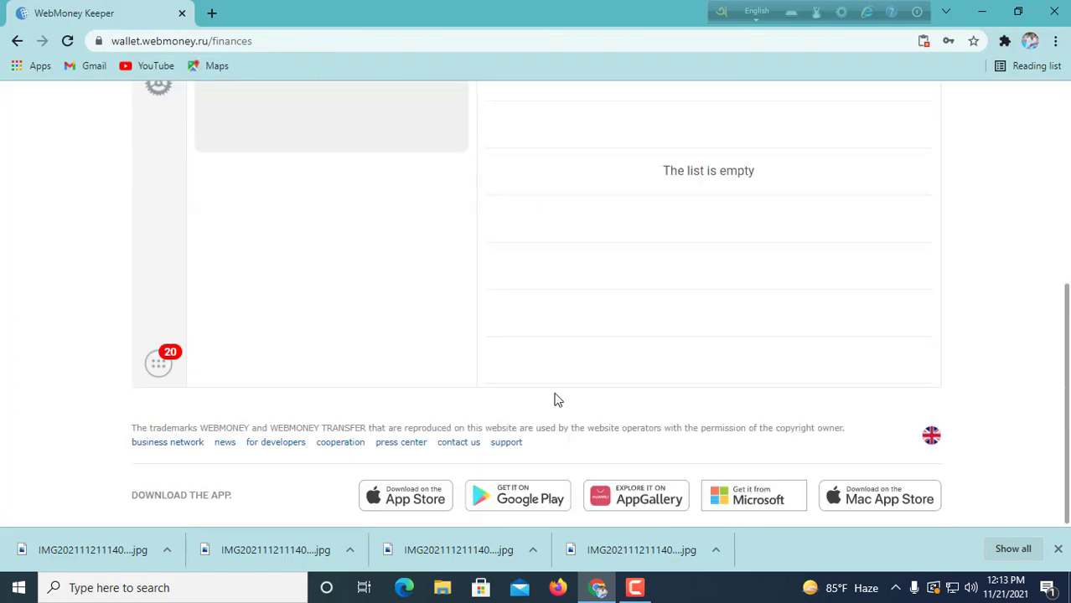
scroll(554, 400, "up", 5)
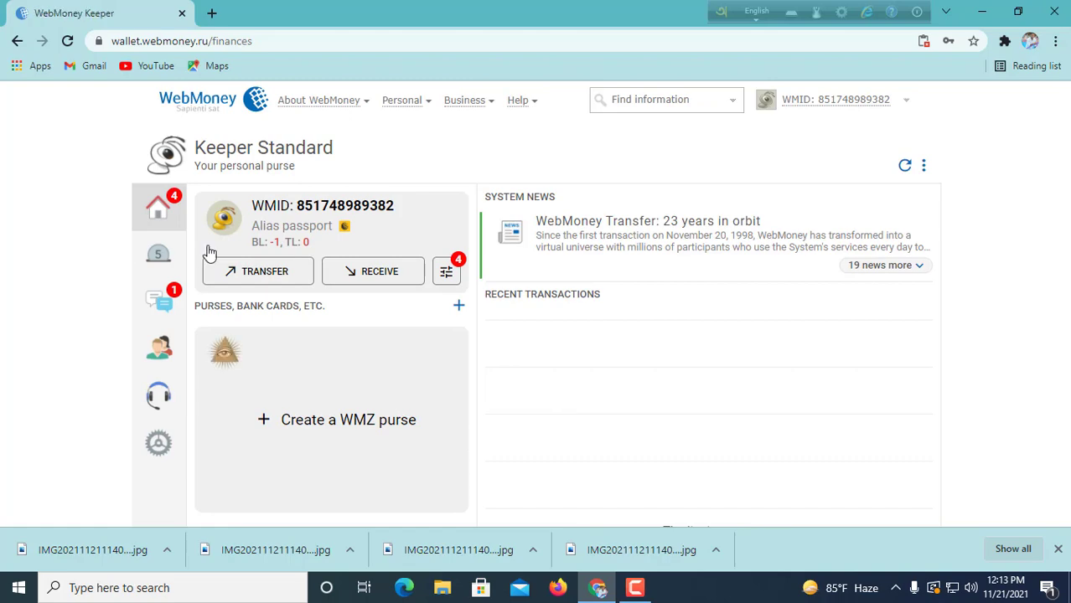
scroll(413, 293, "down", 5)
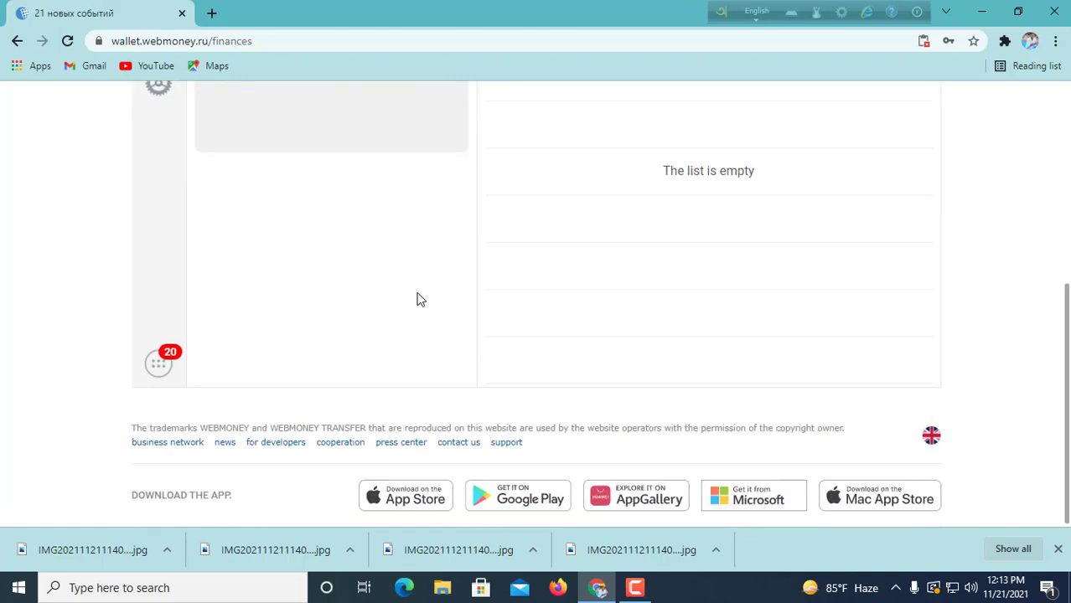
scroll(420, 300, "up", 5)
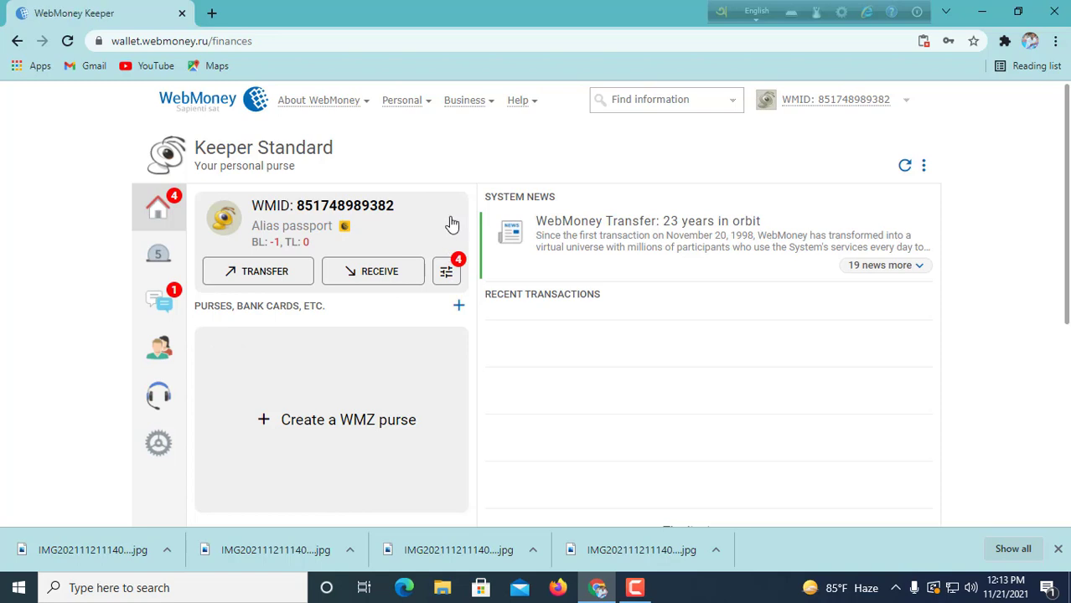
scroll(211, 356, "down", 2)
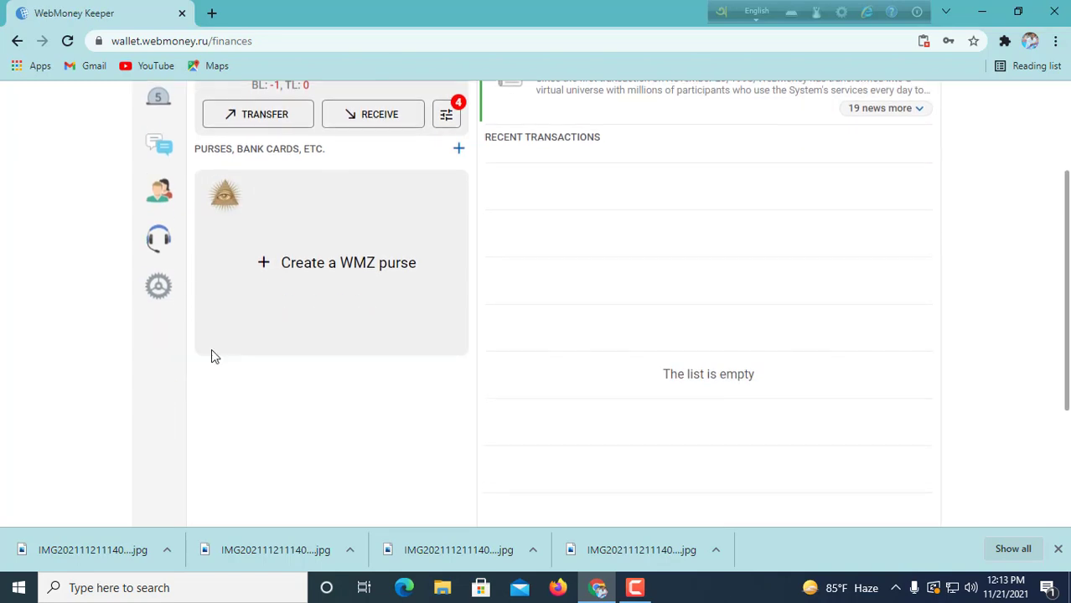
scroll(450, 366, "up", 1)
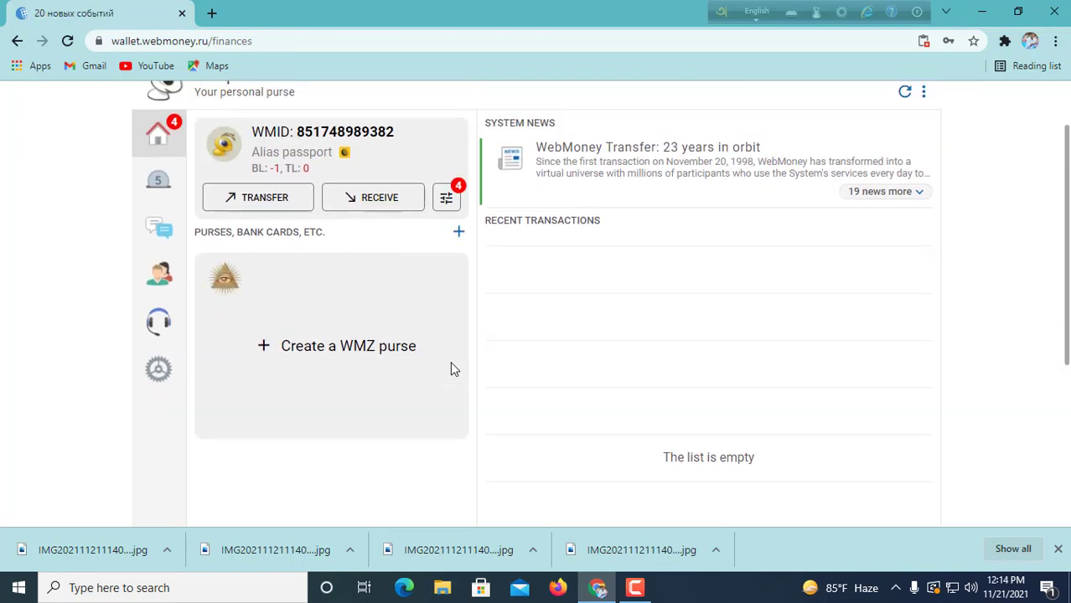
scroll(450, 370, "up", 1)
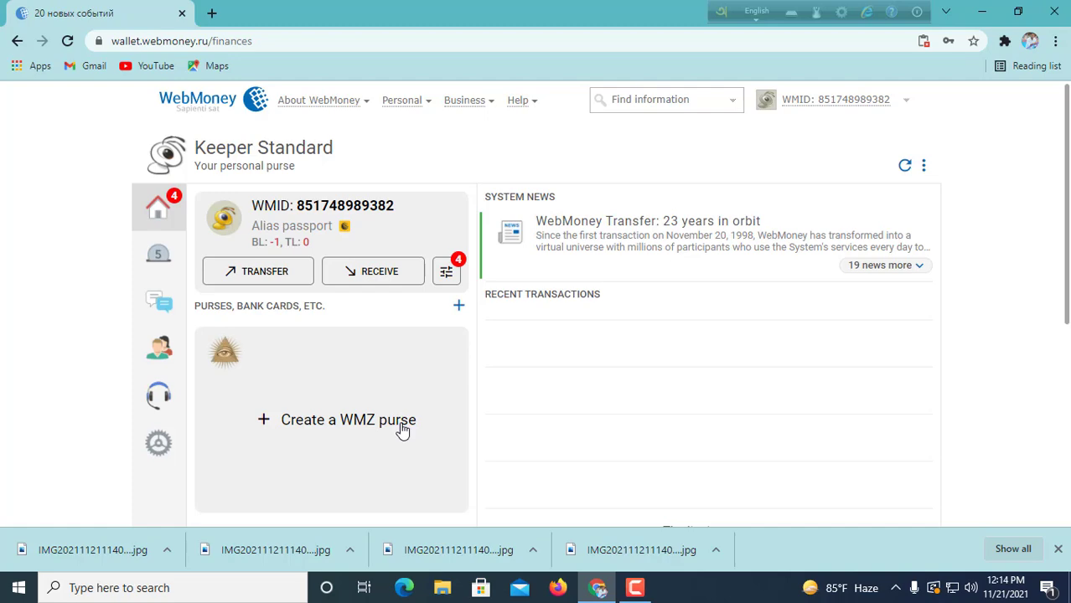
Step: Create a WMZ purse by accepting its terms, leaving a 0.00 WMZ purse card
left_click(265, 425)
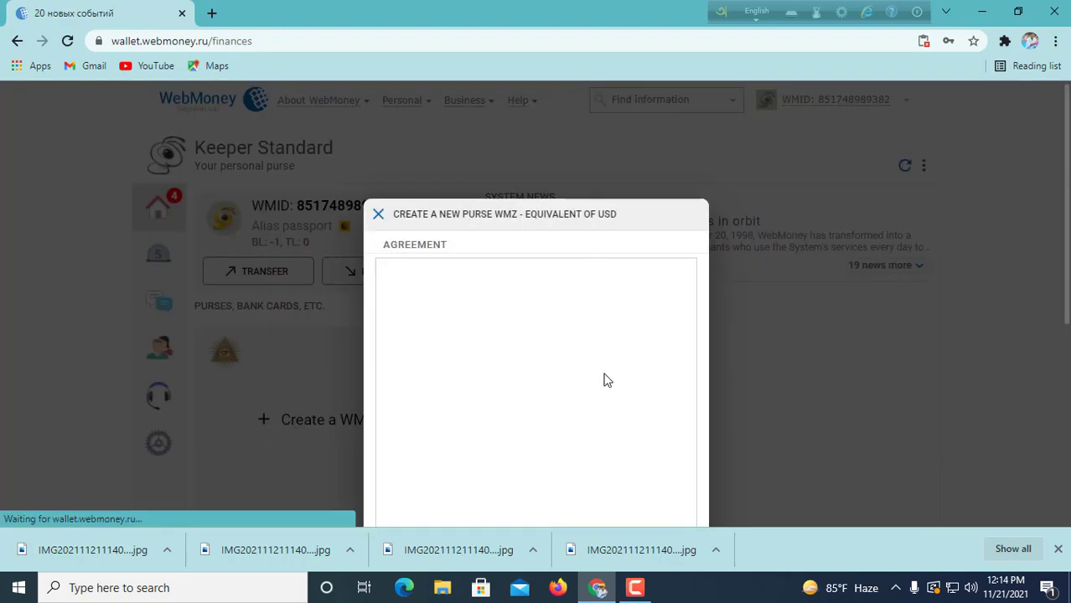
scroll(608, 380, "down", 10)
scroll(880, 425, "down", 5)
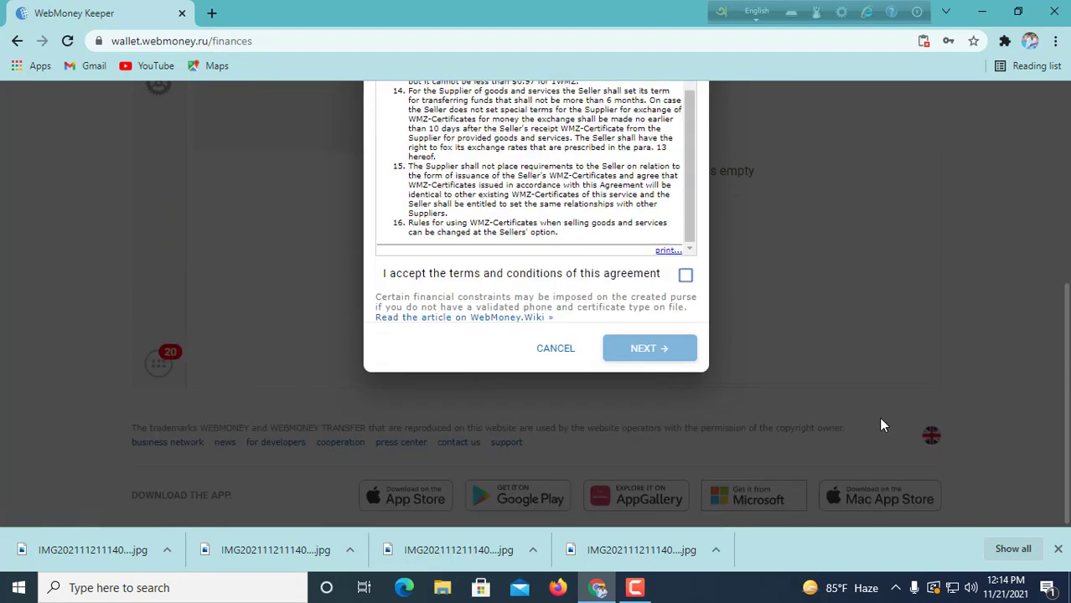
left_click(685, 277)
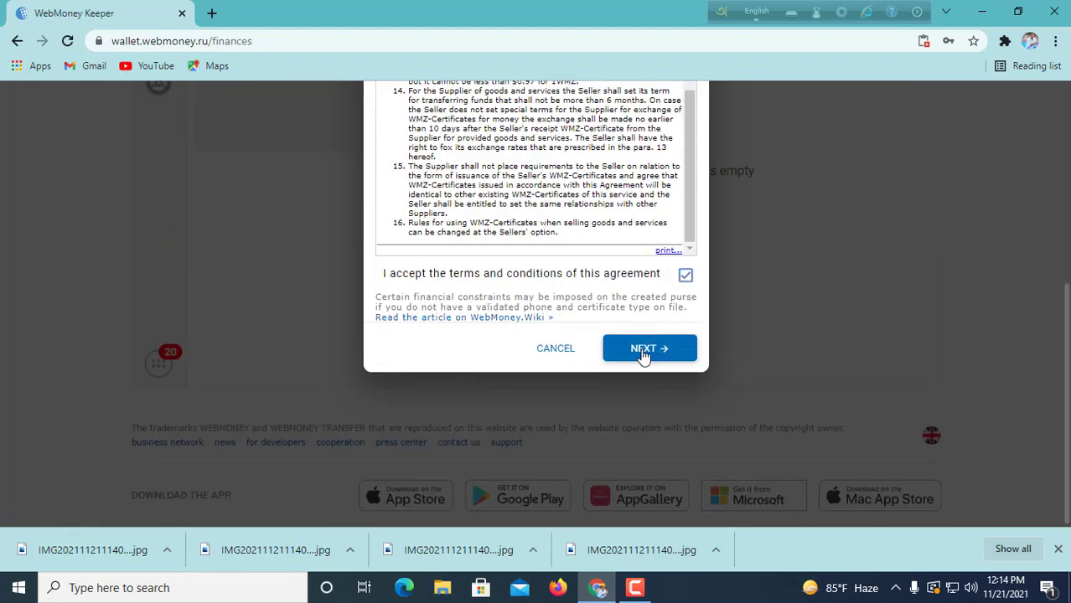
left_click(643, 352)
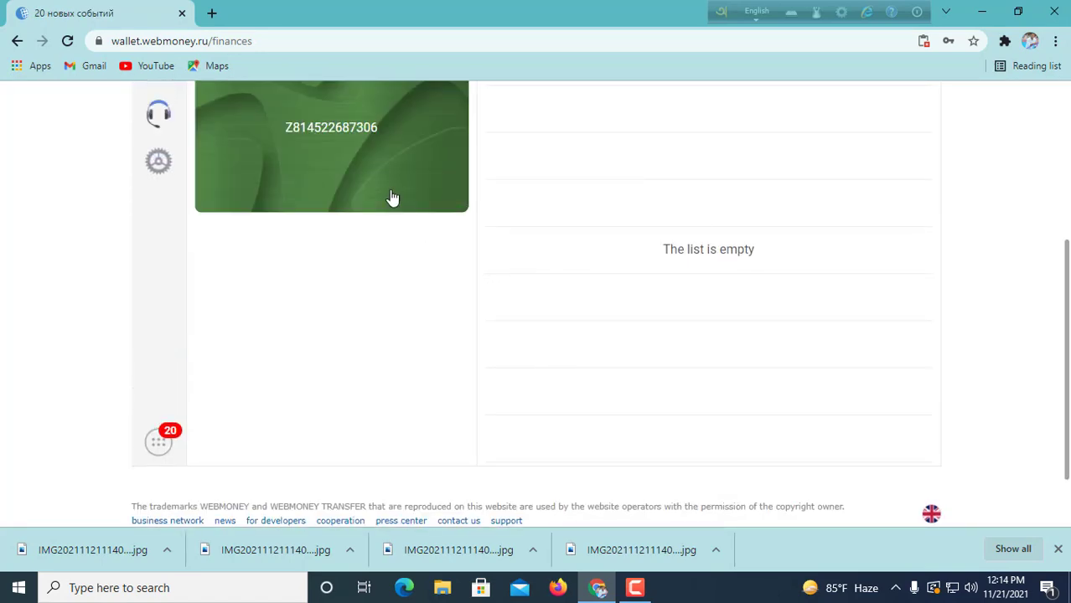
scroll(392, 198, "up", 2)
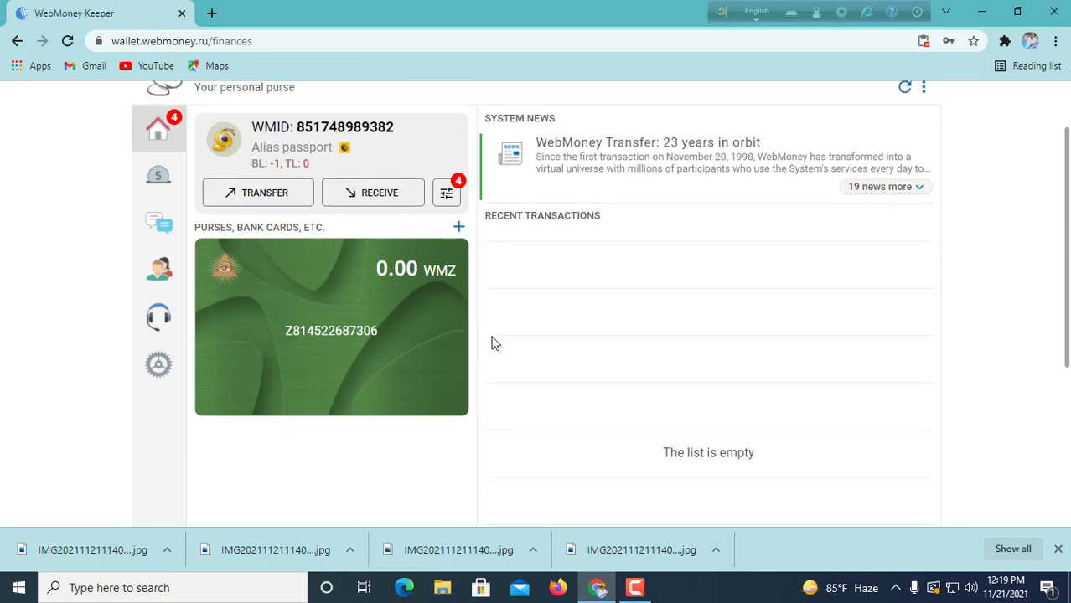
scroll(494, 343, "down", 1)
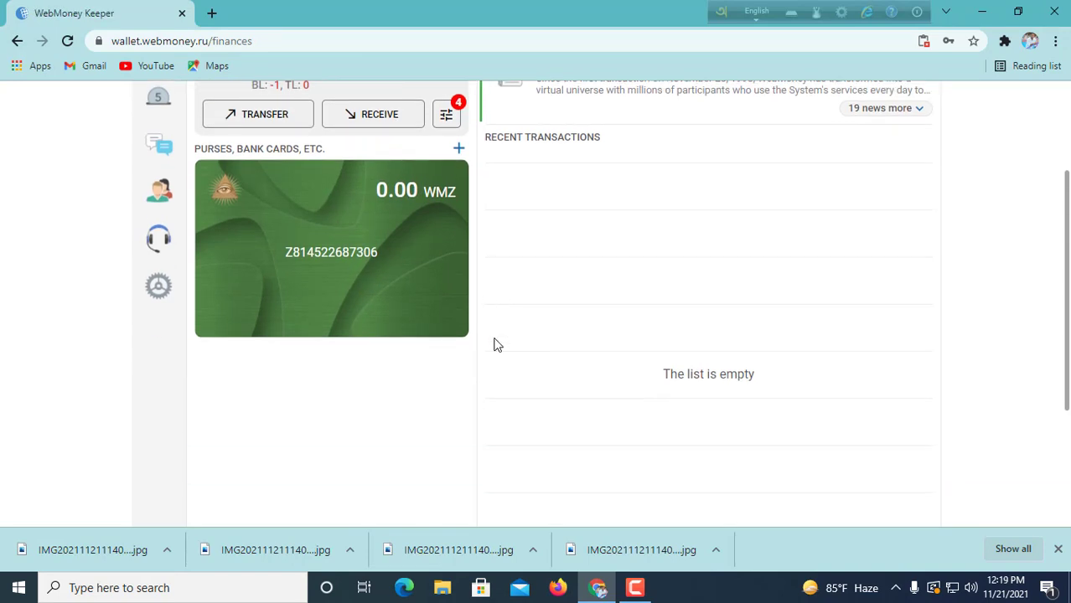
scroll(495, 344, "up", 2)
scroll(349, 414, "down", 1)
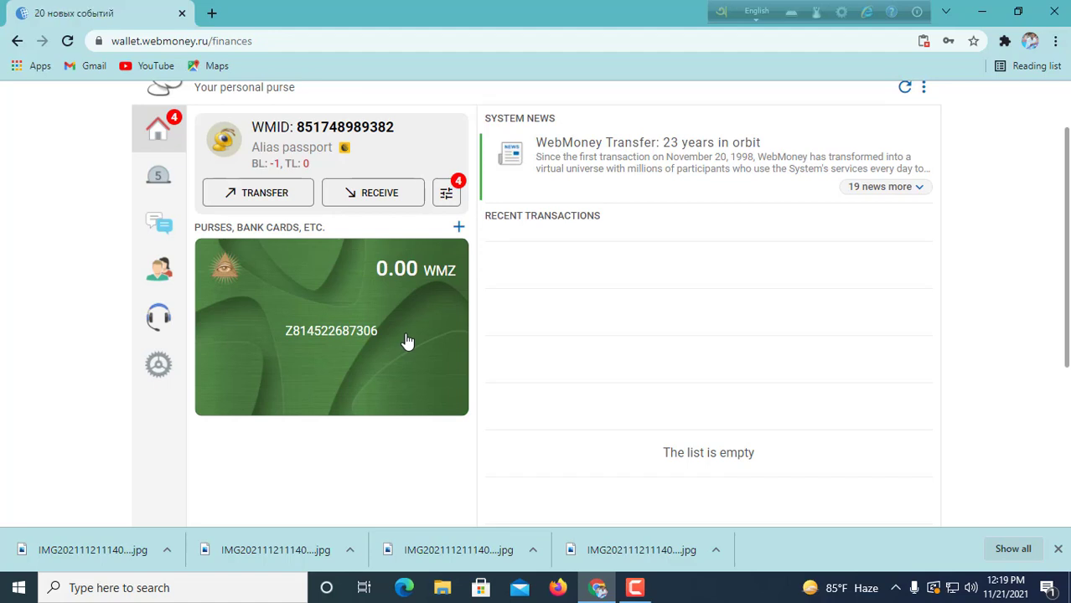
Step: Choose Create a purse from the Purses, bank cards + menu and browse the currency list
left_click(459, 232)
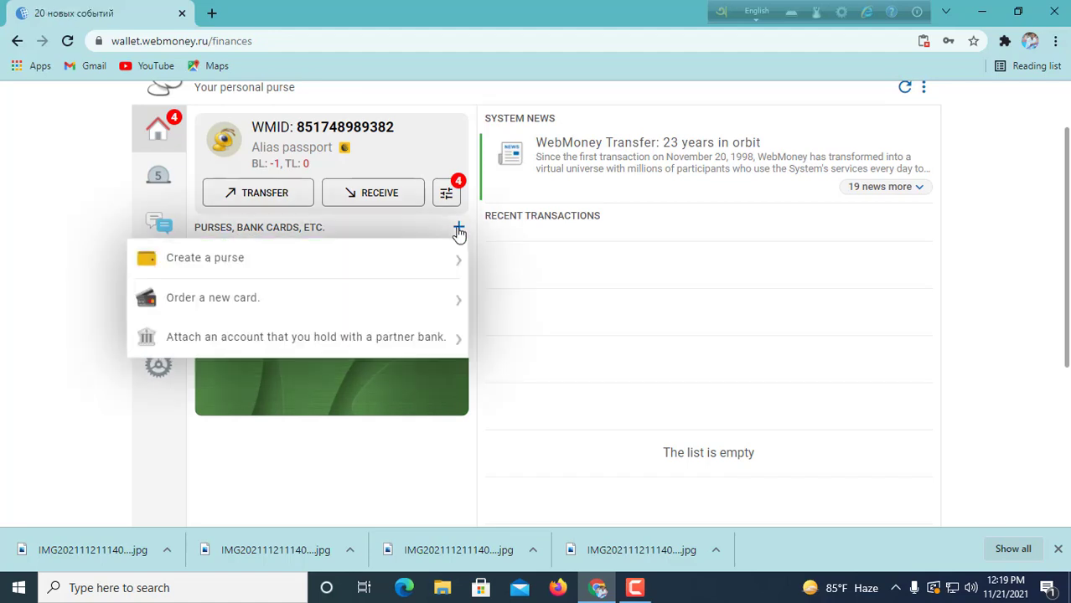
left_click(231, 272)
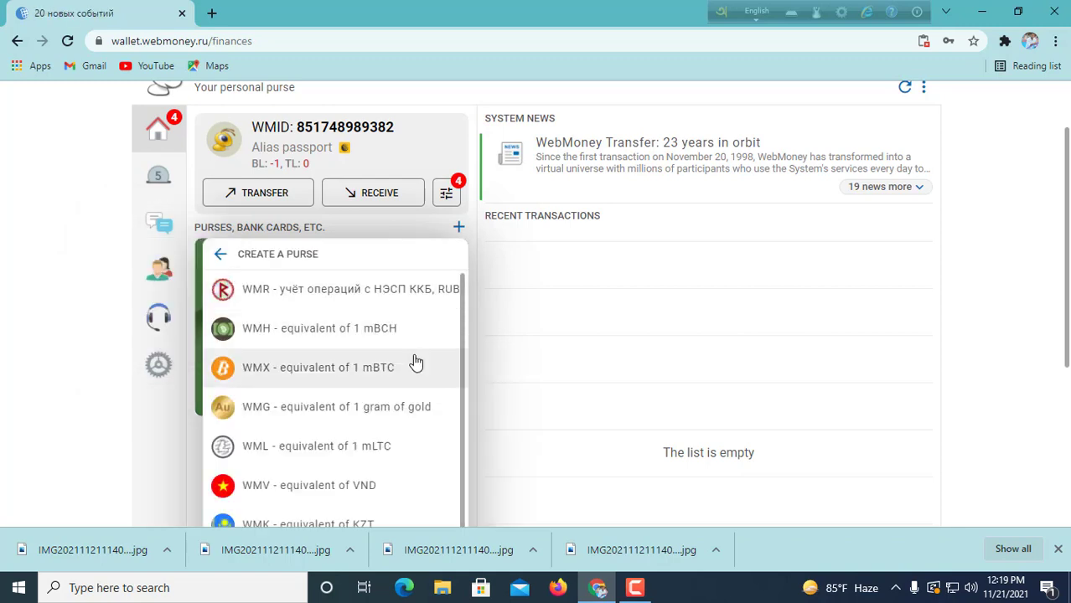
scroll(415, 362, "down", 1)
scroll(676, 367, "down", 3)
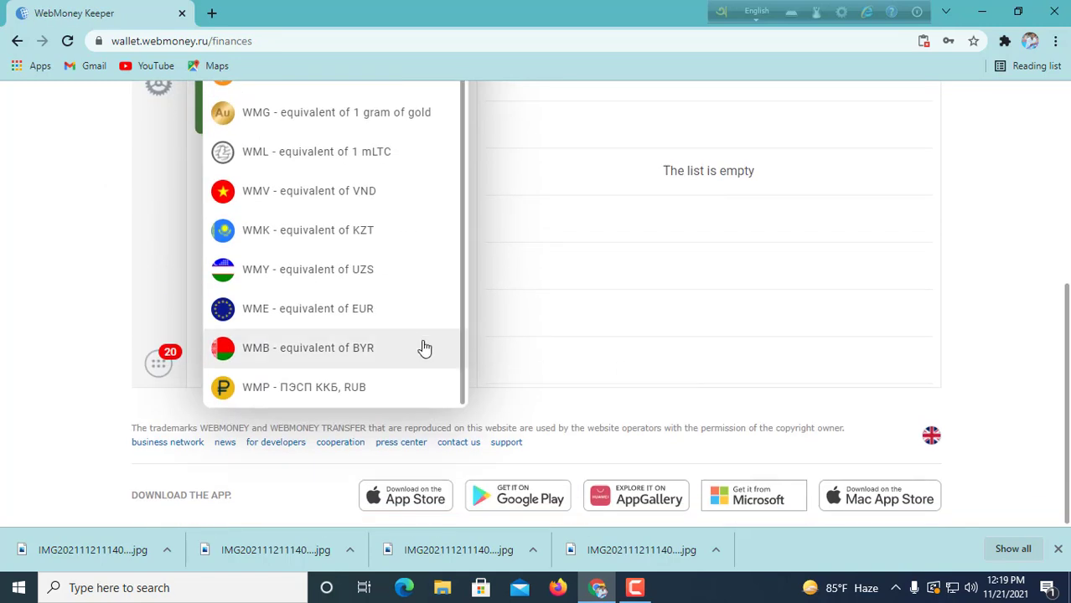
Step: Pick the WME purse, accept its agreement terms, and proceed with creation
left_click(378, 316)
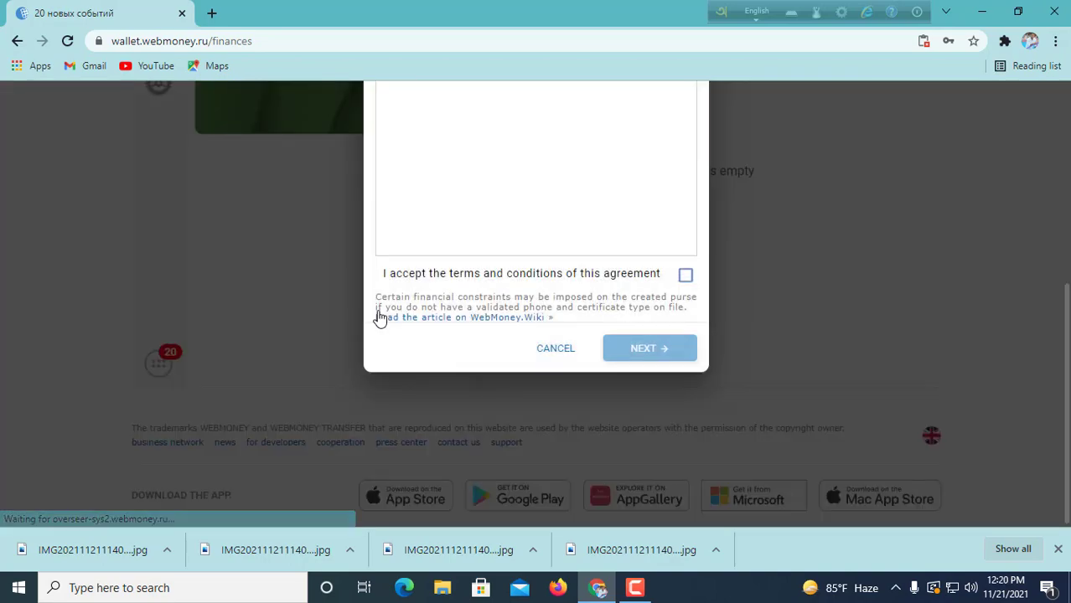
scroll(647, 379, "down", 10)
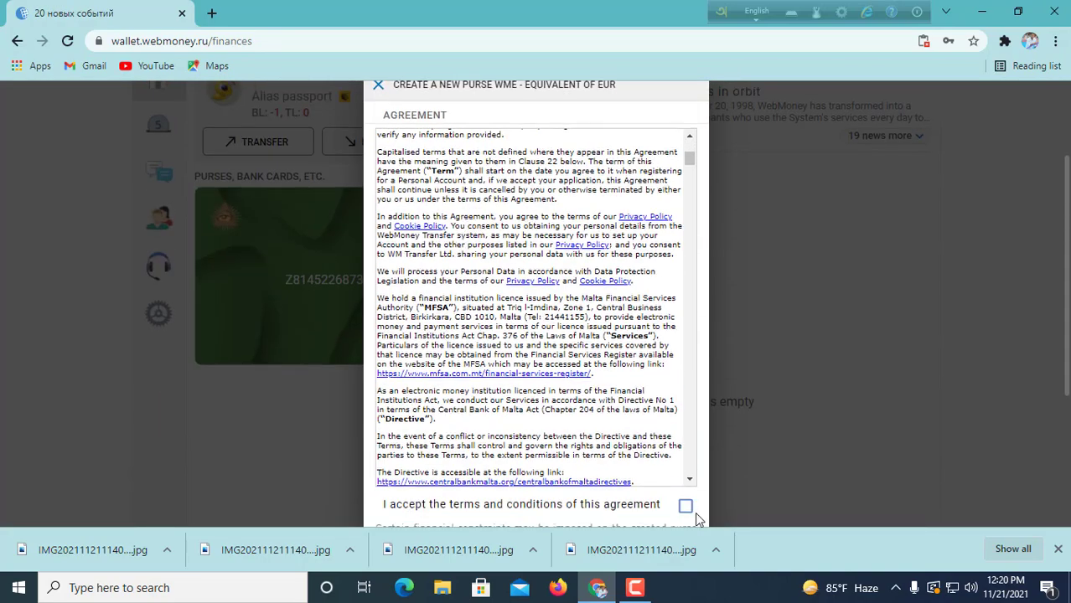
left_click(685, 279)
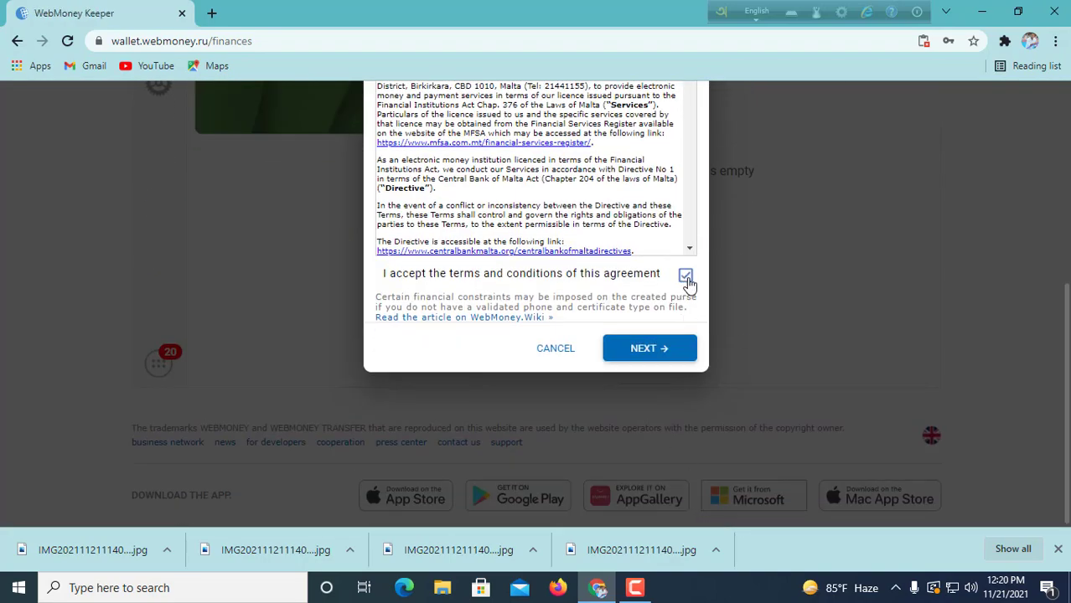
left_click(647, 350)
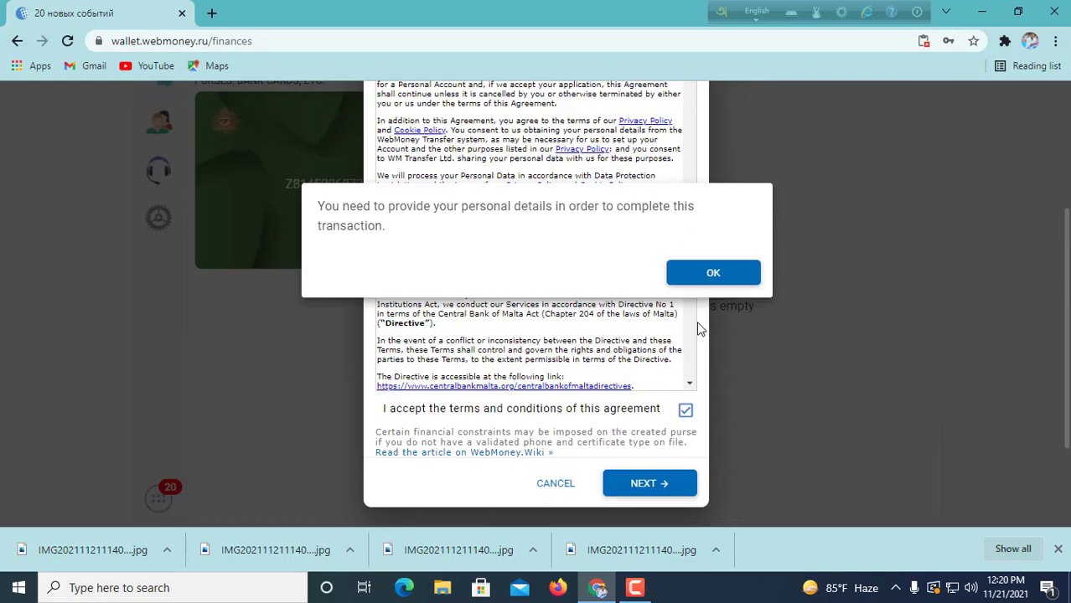
Step: Dismiss the personal details notice and cancel the Personal info form
left_click(714, 296)
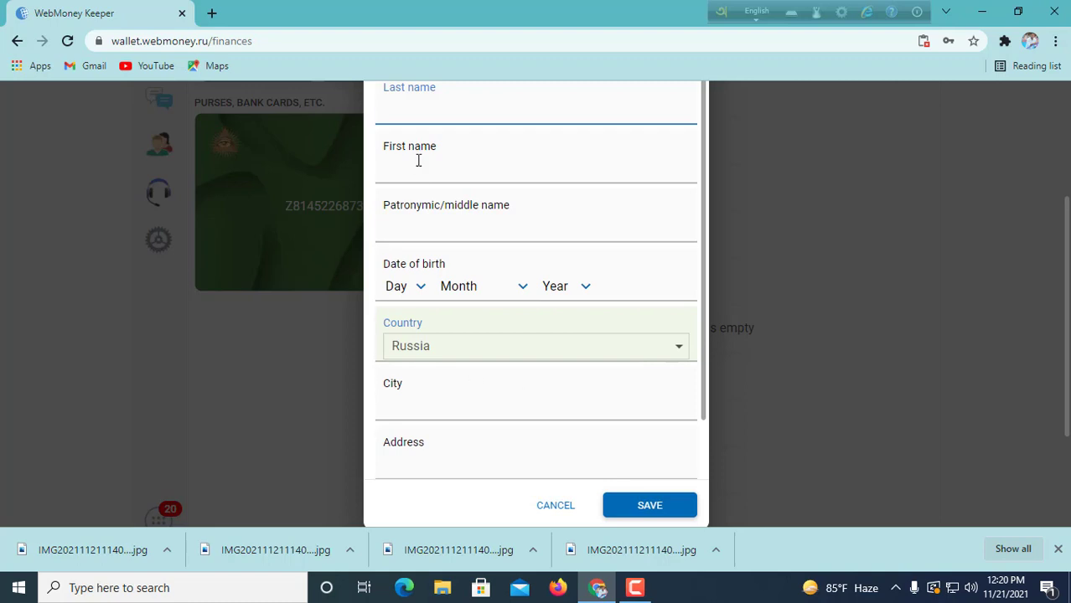
scroll(365, 494, "up", 3)
scroll(406, 518, "down", 2)
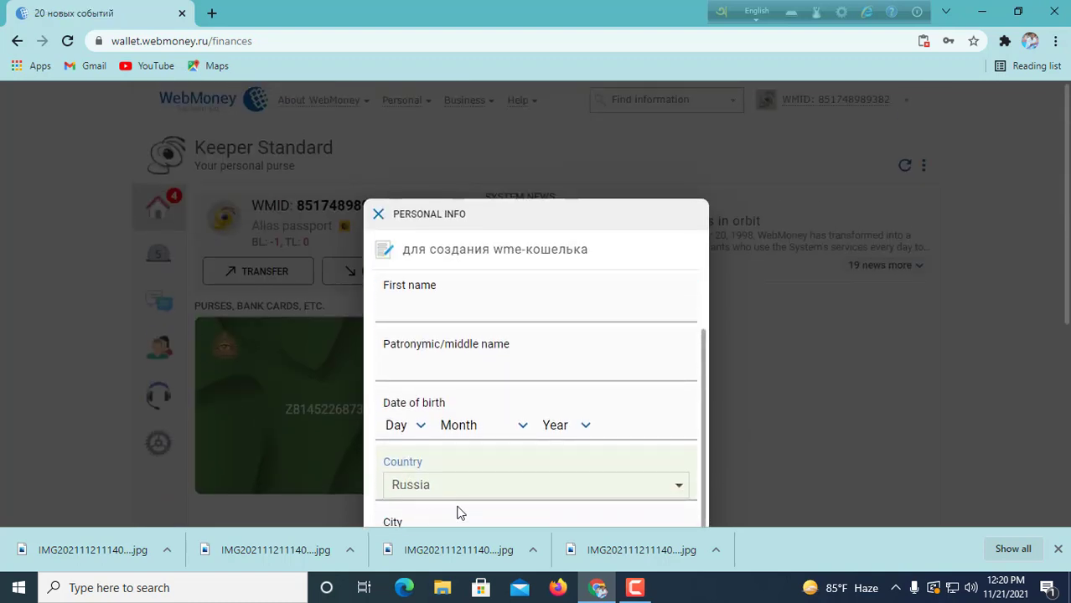
scroll(790, 472, "down", 4)
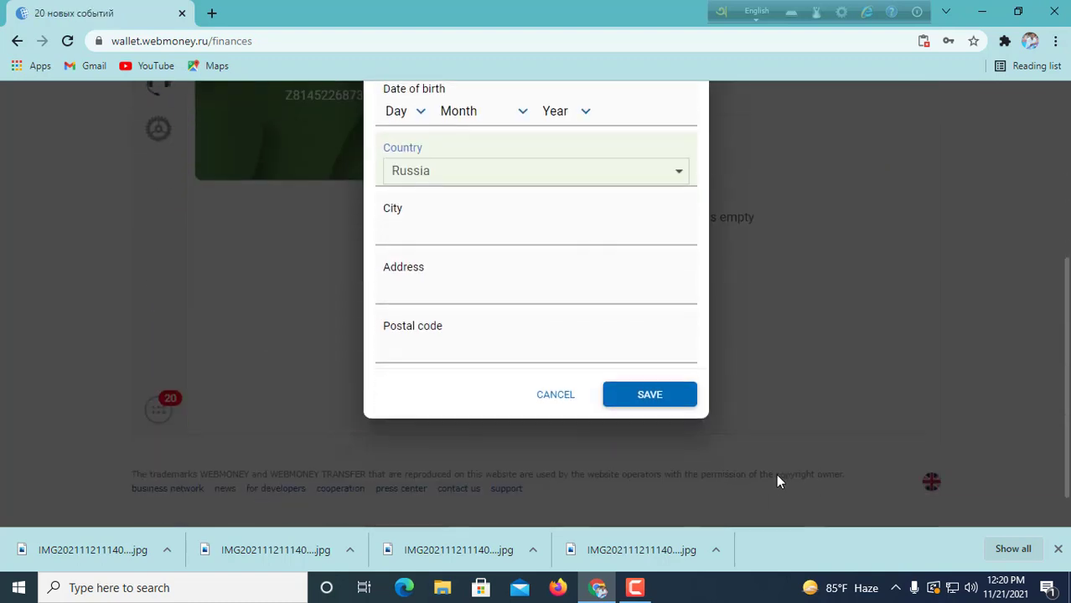
left_click(560, 396)
scroll(662, 424, "up", 3)
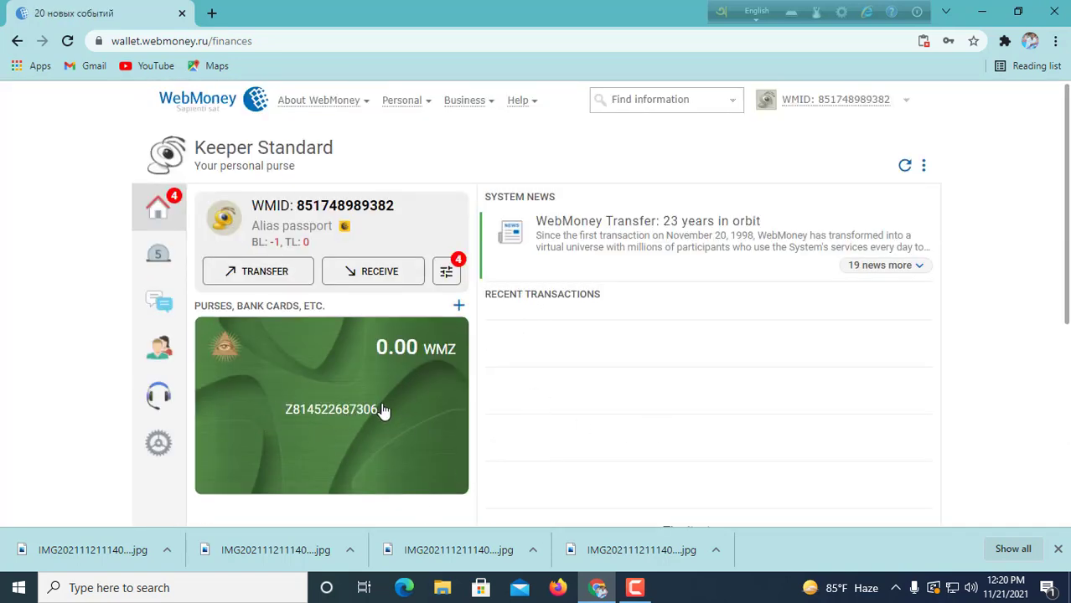
Step: In account settings, paste a new contact e-mail address, submit it, and dismiss the sent notice
left_click(451, 272)
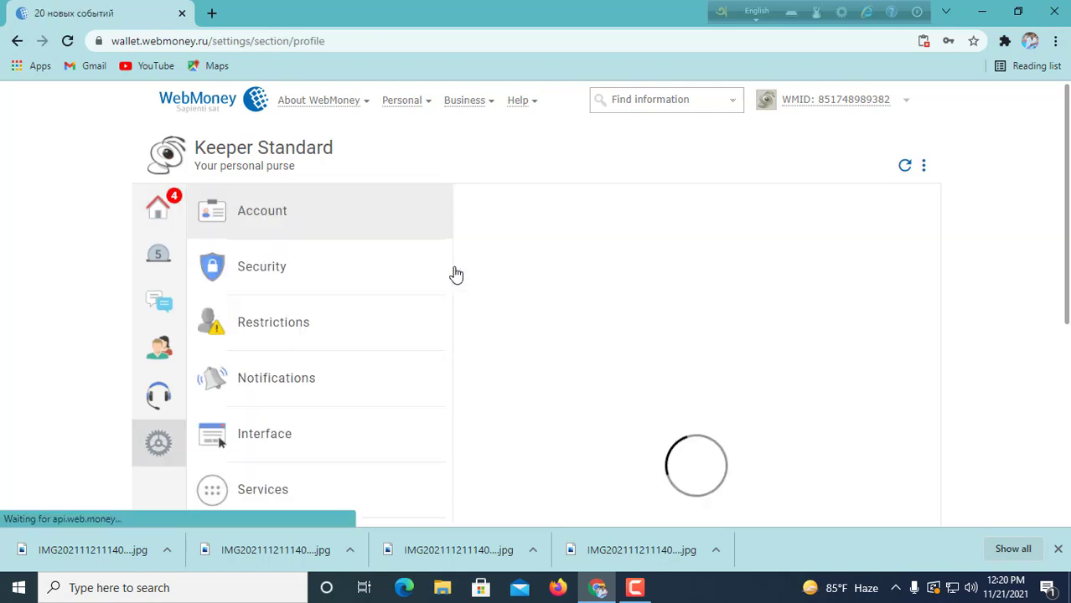
scroll(677, 405, "down", 3)
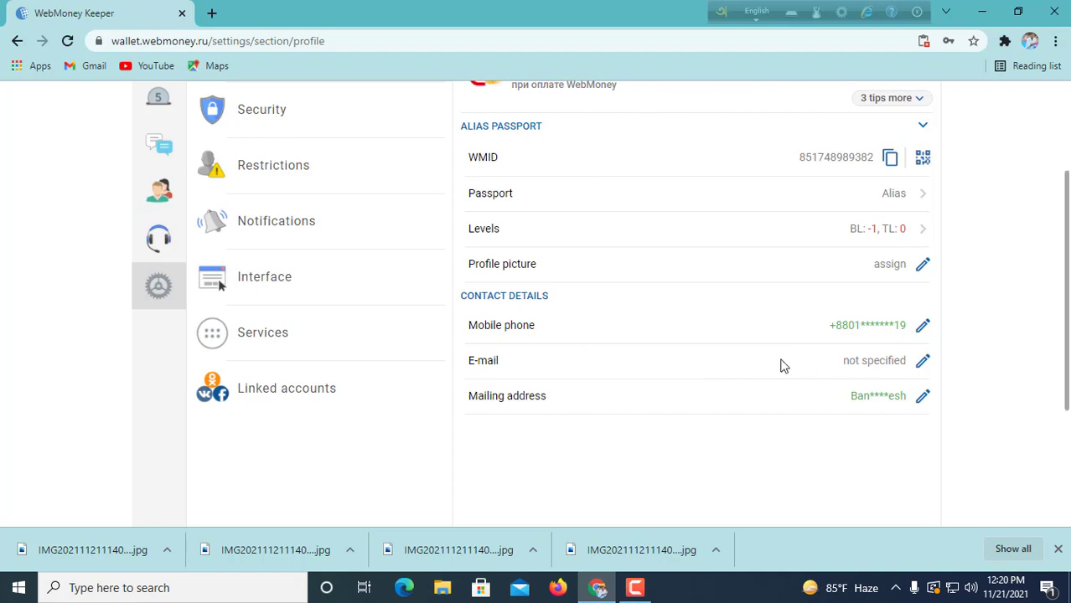
left_click(923, 363)
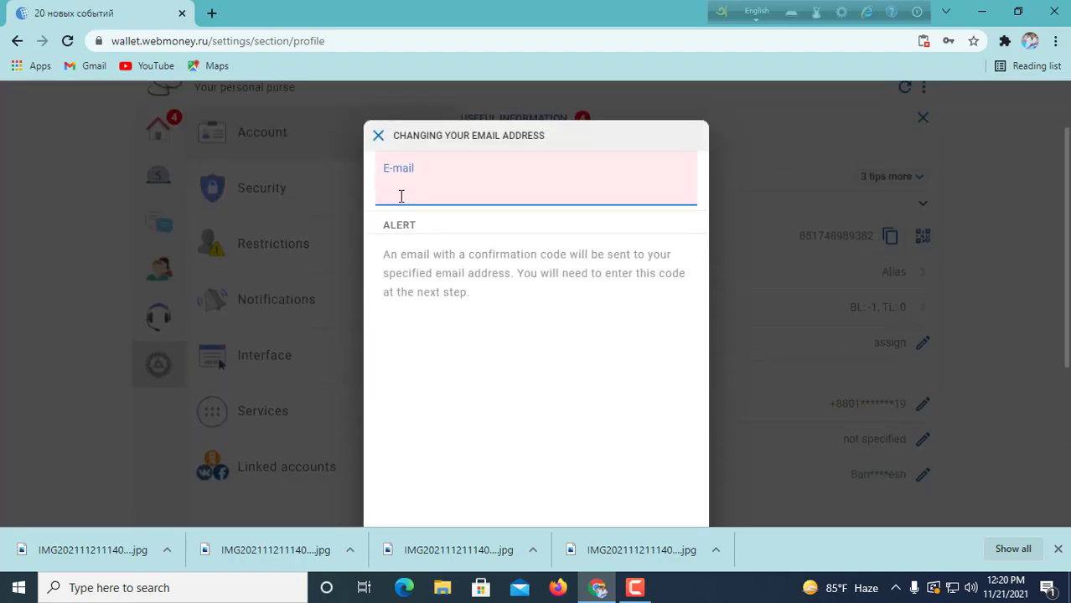
right_click(401, 196)
left_click(458, 321)
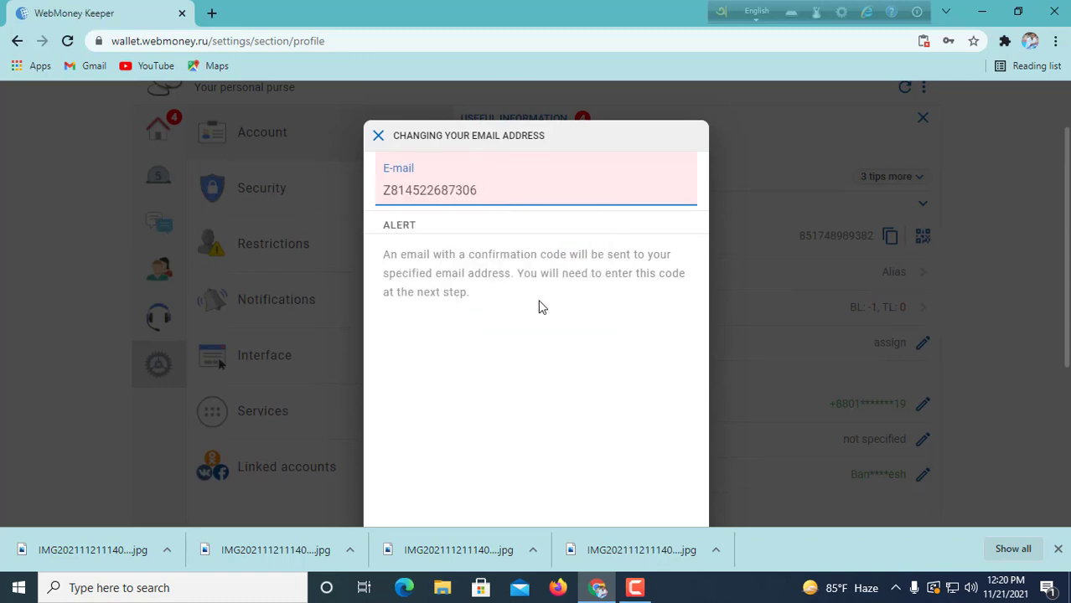
key("Return")
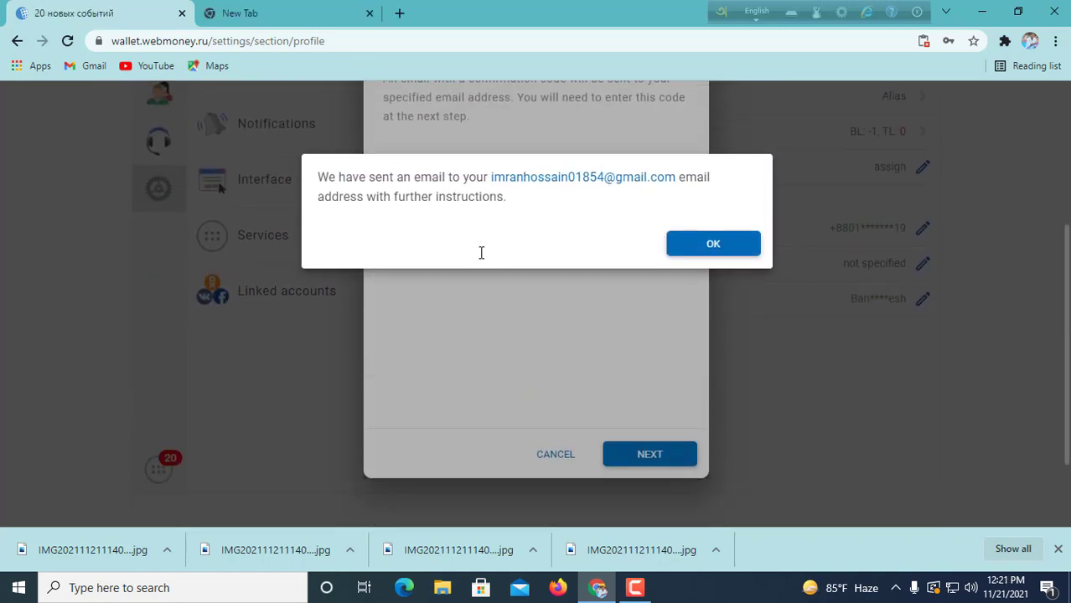
scroll(443, 219, "down", 1)
scroll(737, 235, "up", 1)
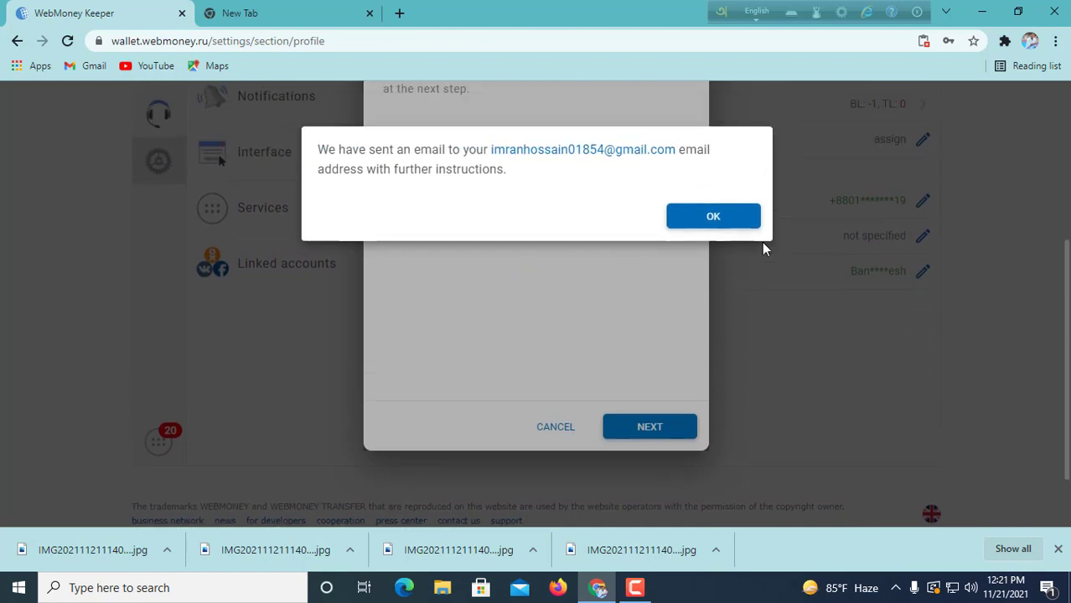
left_click(713, 217)
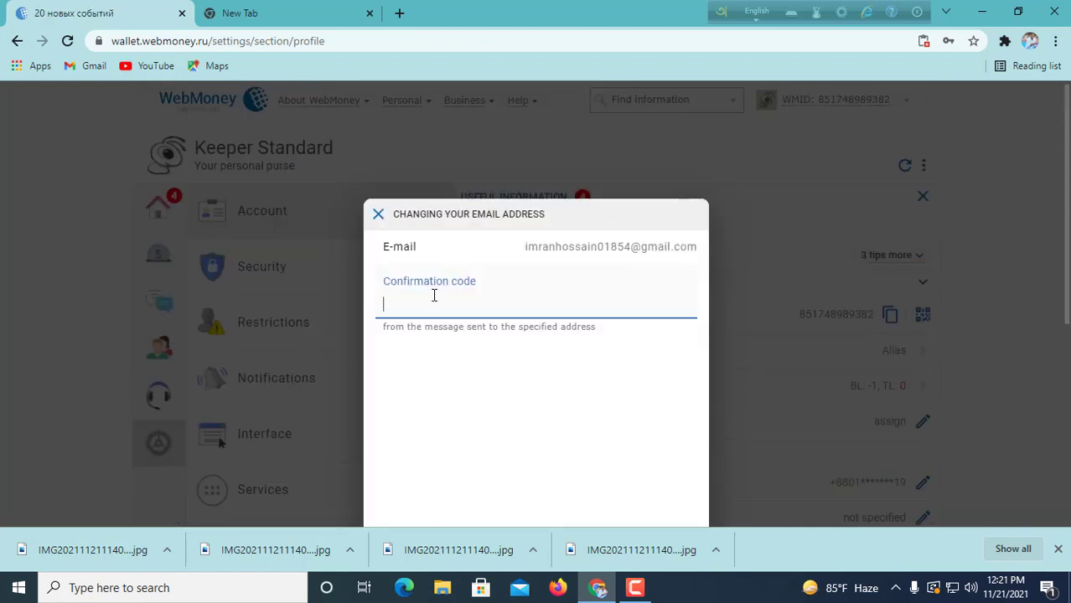
Step: Open the WebMoney e-mail binding confirmation message in the Gmail inbox
left_click(328, 17)
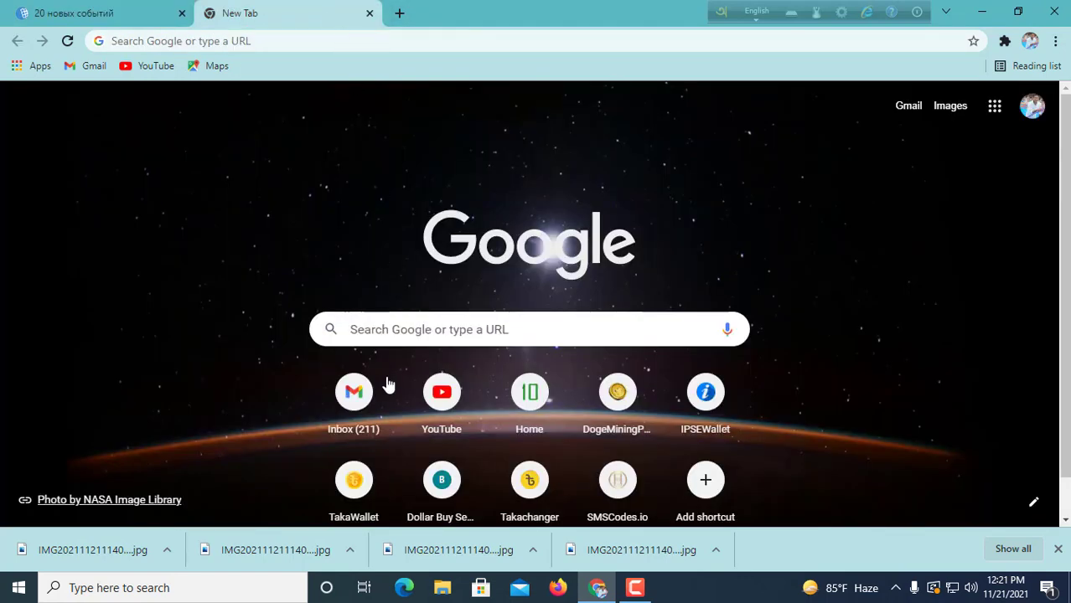
left_click(365, 387)
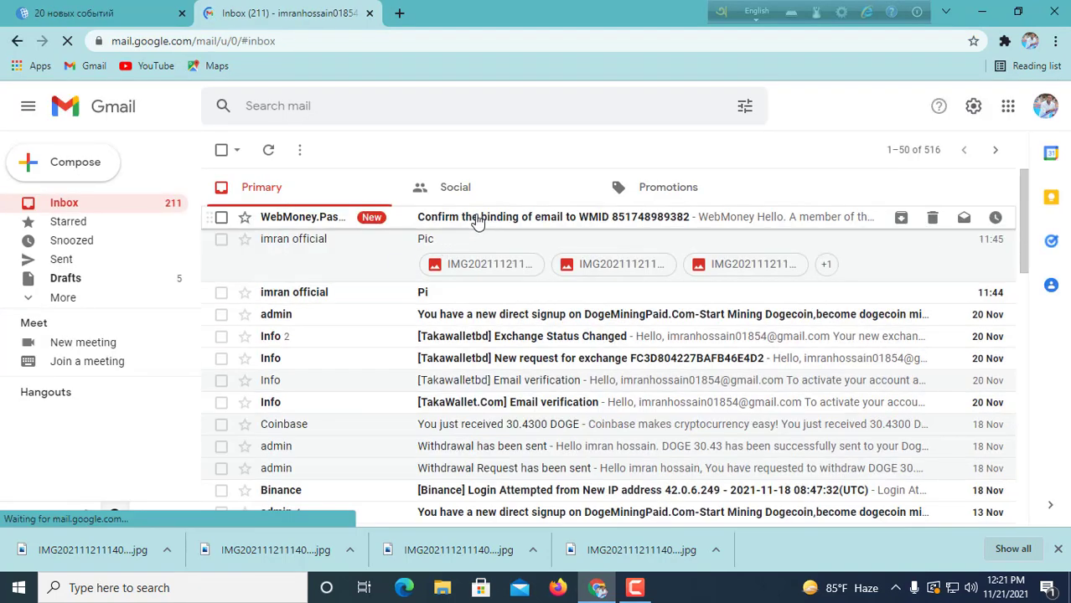
left_click(477, 221)
scroll(480, 394, "down", 1)
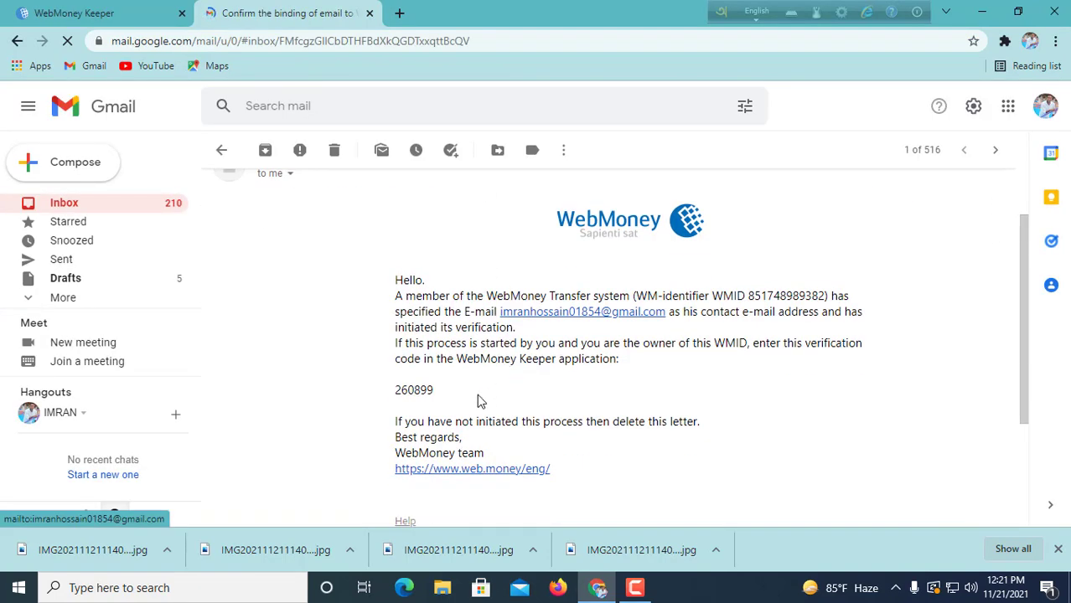
Step: Copy the verification code from the message and return to the WebMoney tab
triple_click(368, 390)
left_click(451, 394)
mouse_move(408, 391)
left_mouse_down()
mouse_move(431, 392)
mouse_move(399, 395)
left_mouse_up()
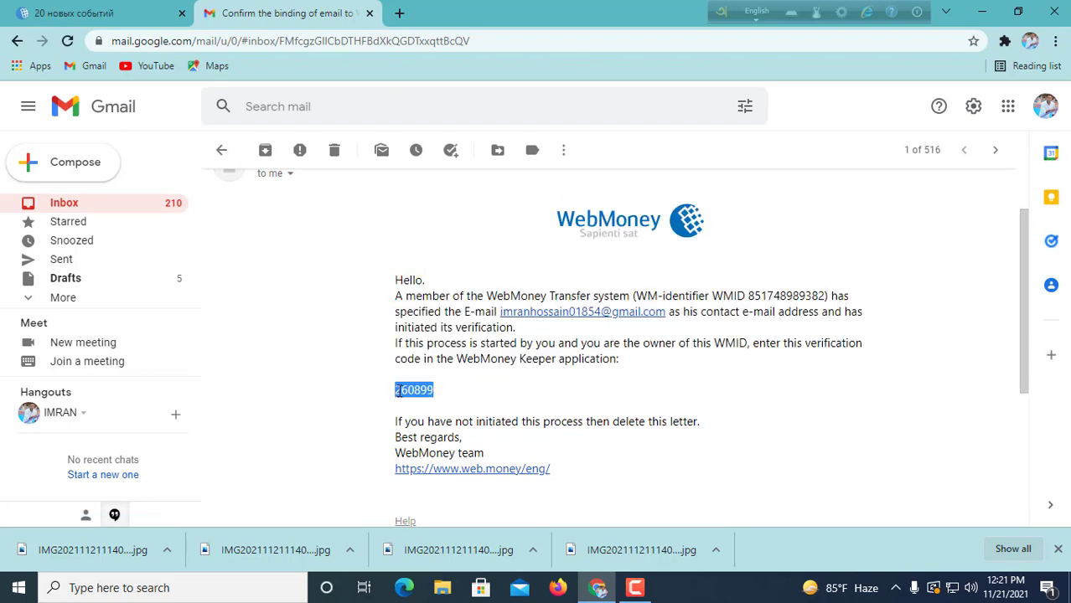
right_click(399, 391)
left_click(426, 404)
left_click(92, 12)
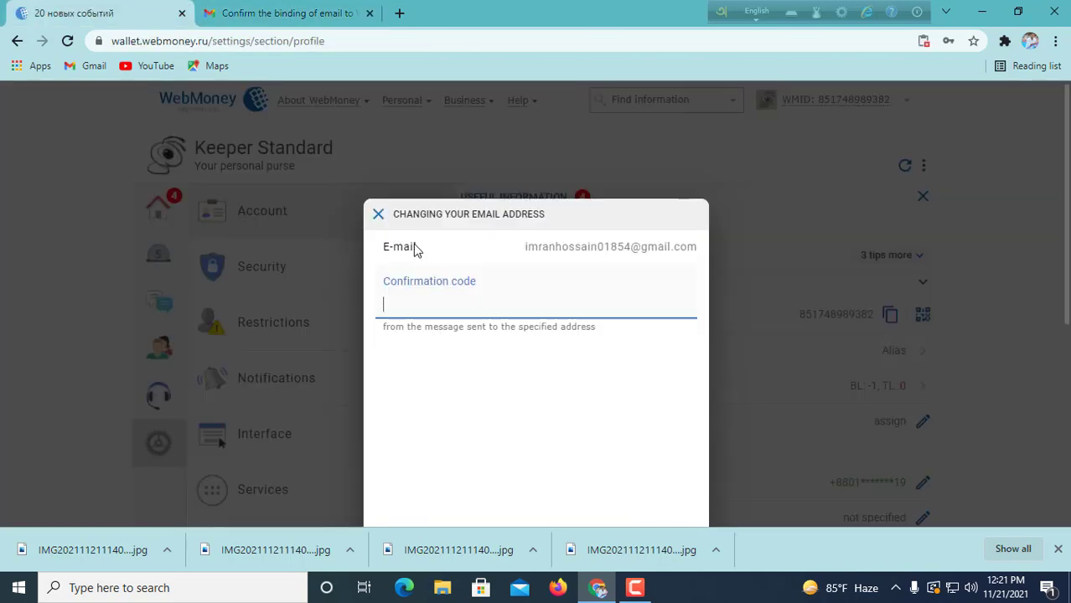
Step: Paste the emailed confirmation code into the Confirmation code field and submit it
right_click(443, 311)
left_click(476, 166)
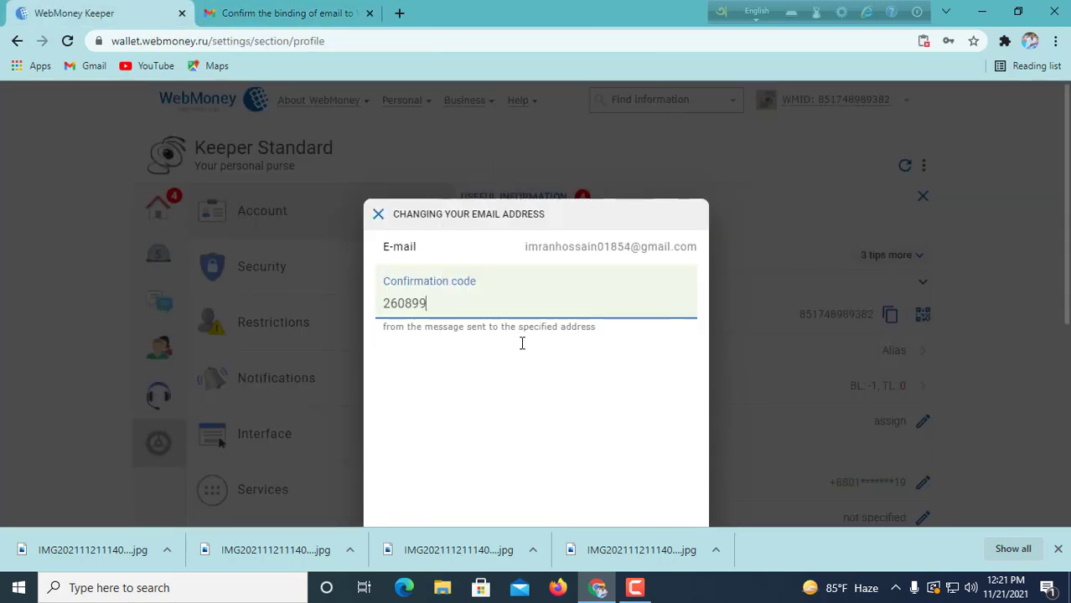
scroll(521, 344, "down", 4)
left_click(658, 404)
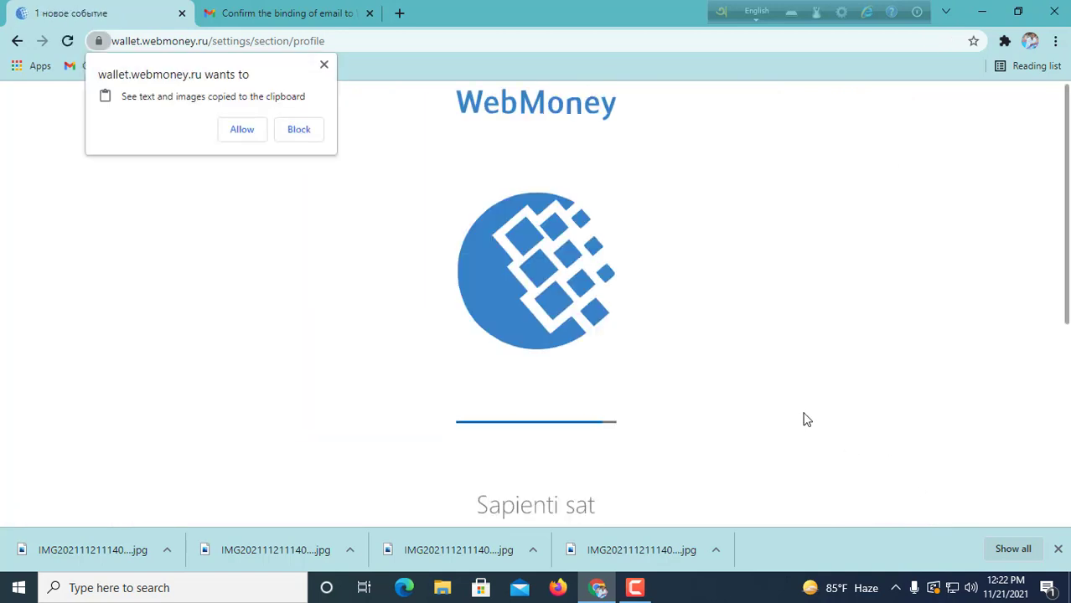
Step: Dismiss the clipboard permission popup and return to the finances page showing the 0.00 WMZ purse
left_click(324, 65)
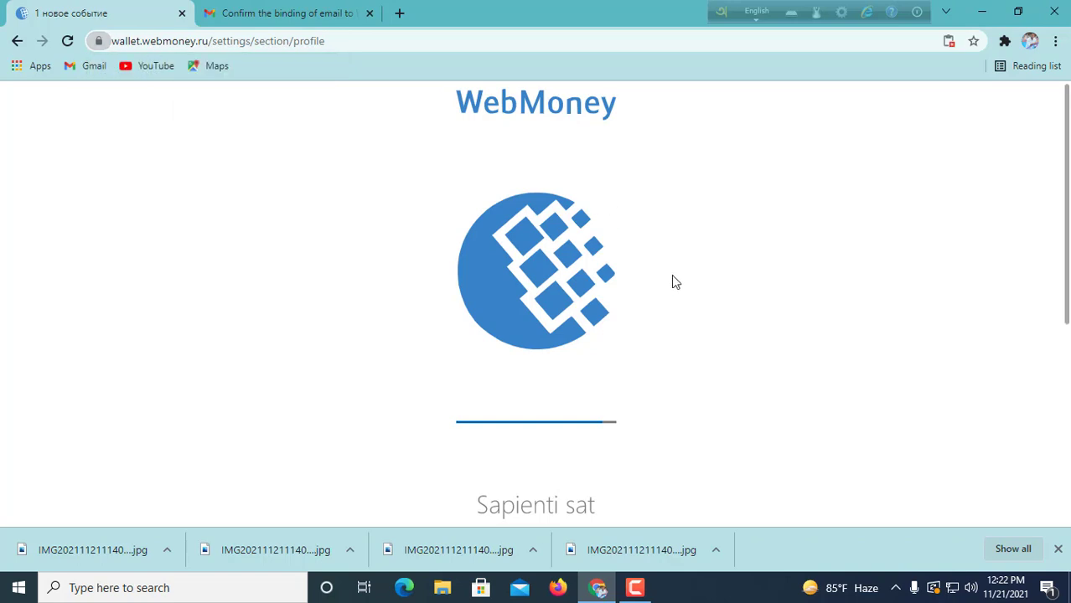
scroll(809, 413, "down", 2)
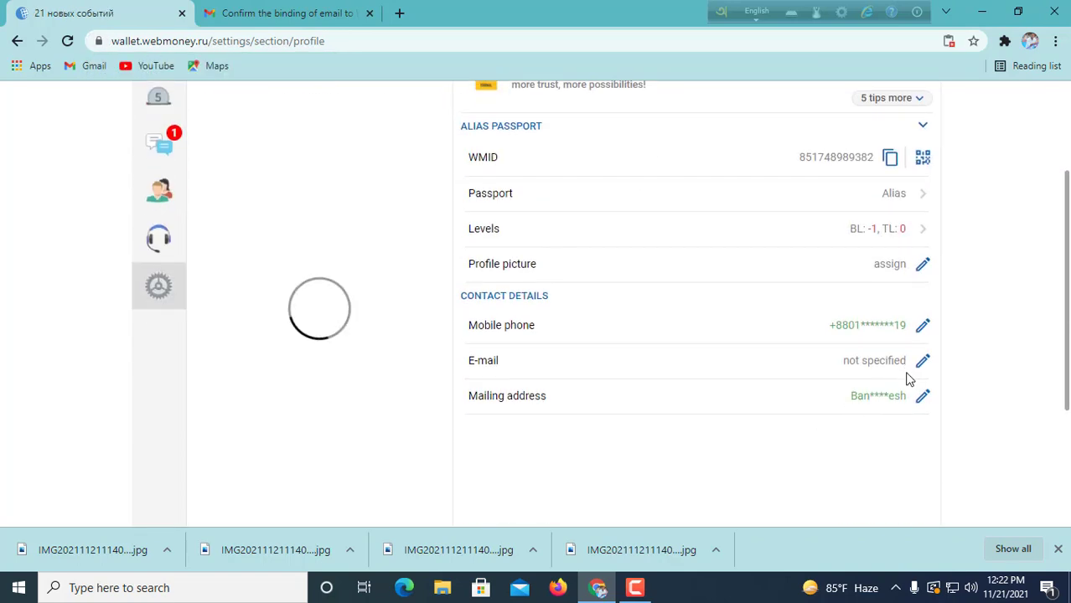
scroll(910, 377, "up", 1)
scroll(866, 392, "up", 1)
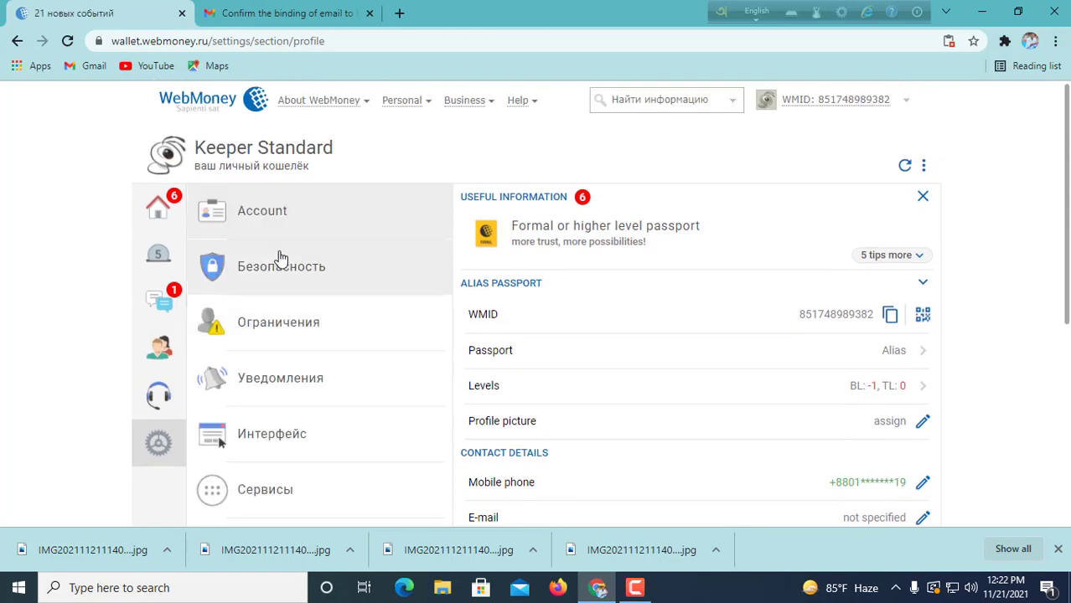
left_click(171, 215)
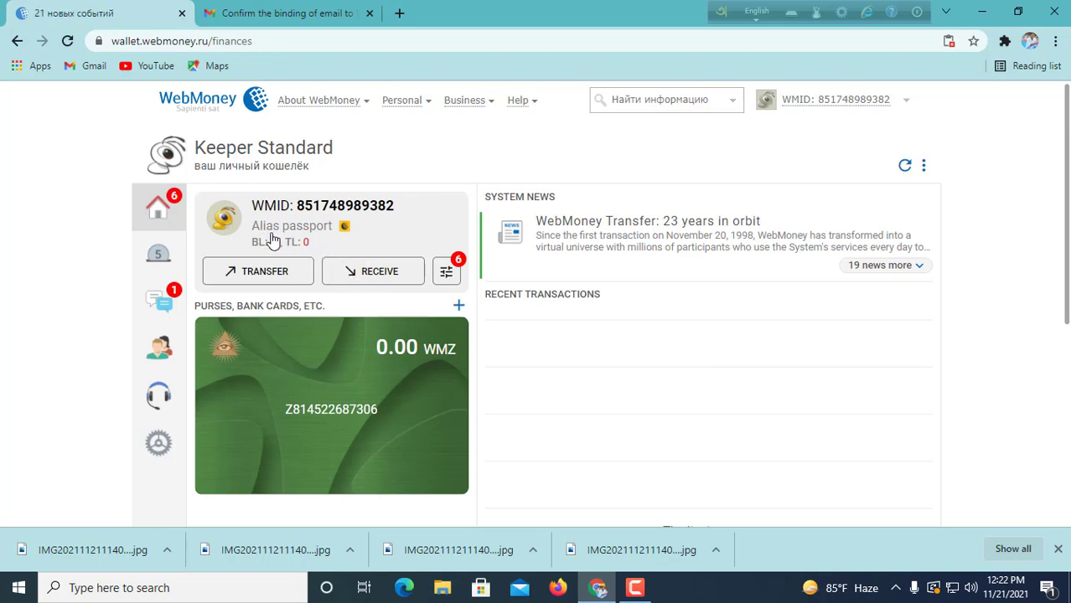
scroll(459, 335, "down", 3)
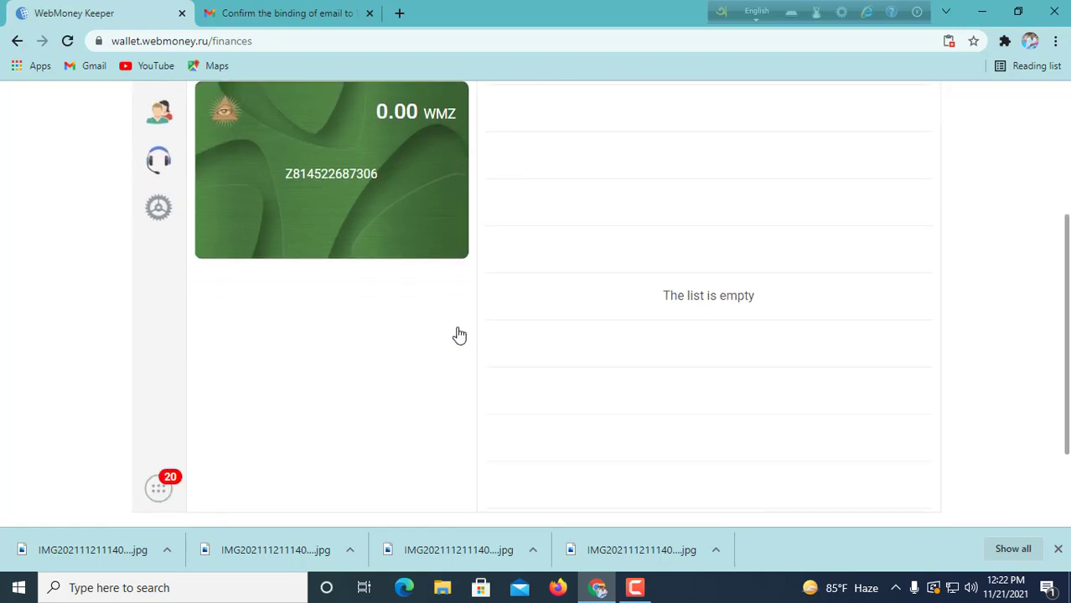
scroll(460, 336, "up", 2)
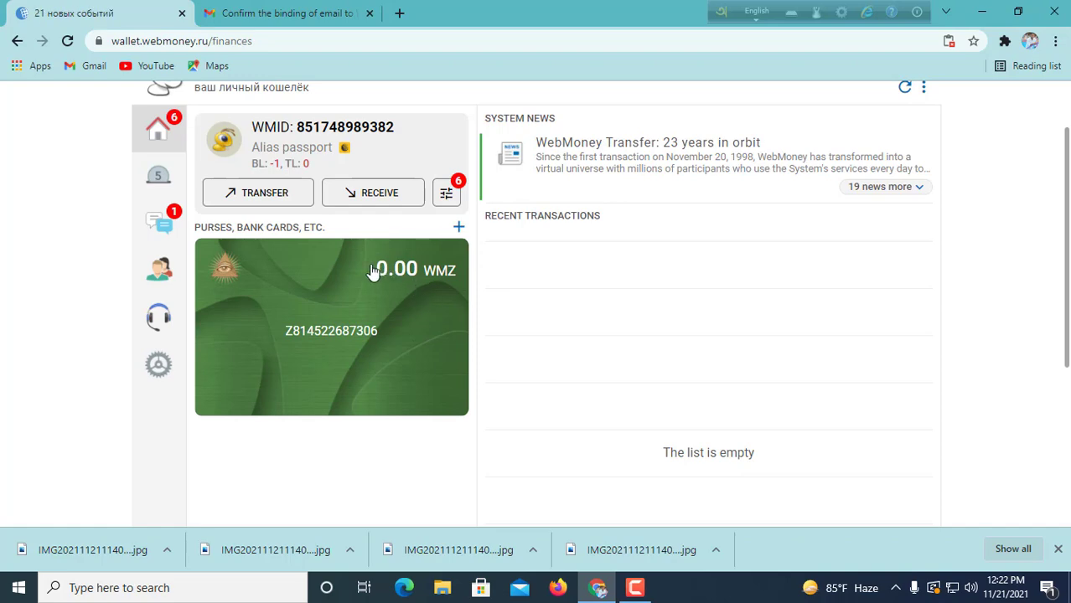
left_click(433, 300)
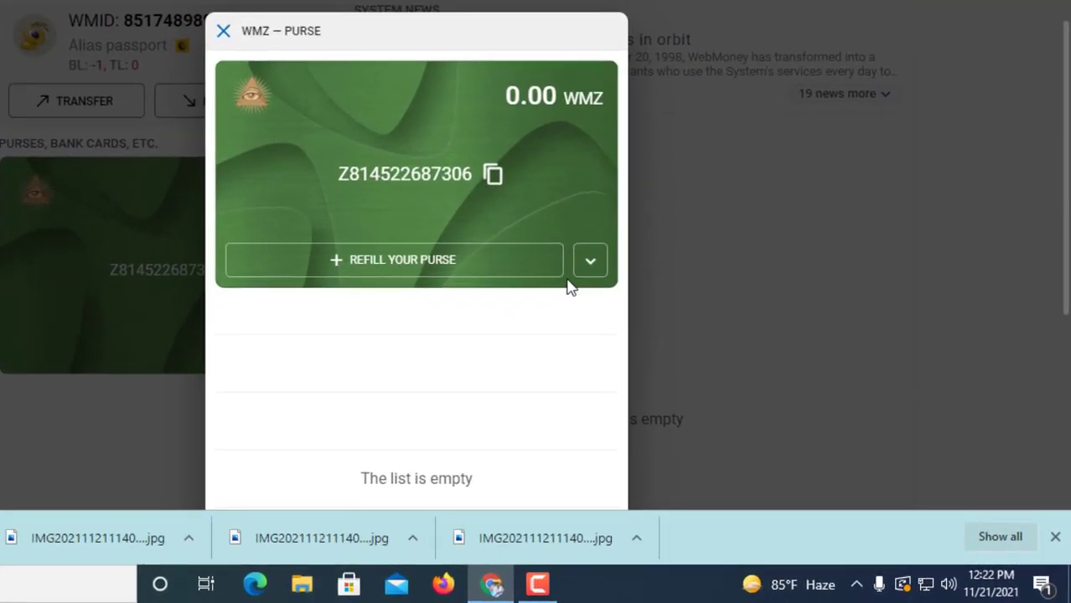
left_click(679, 322)
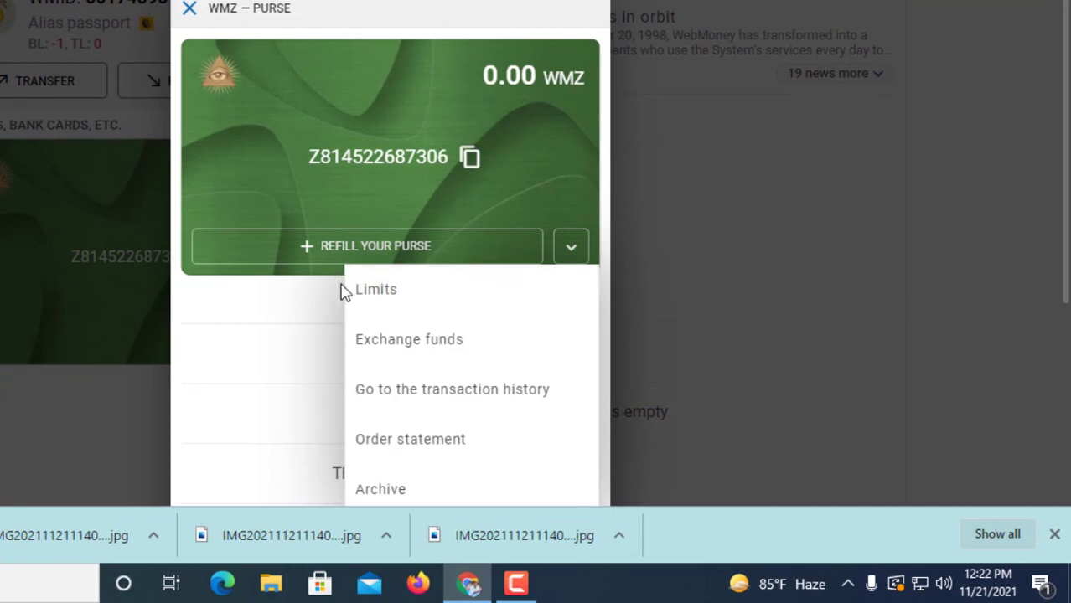
left_click(402, 289)
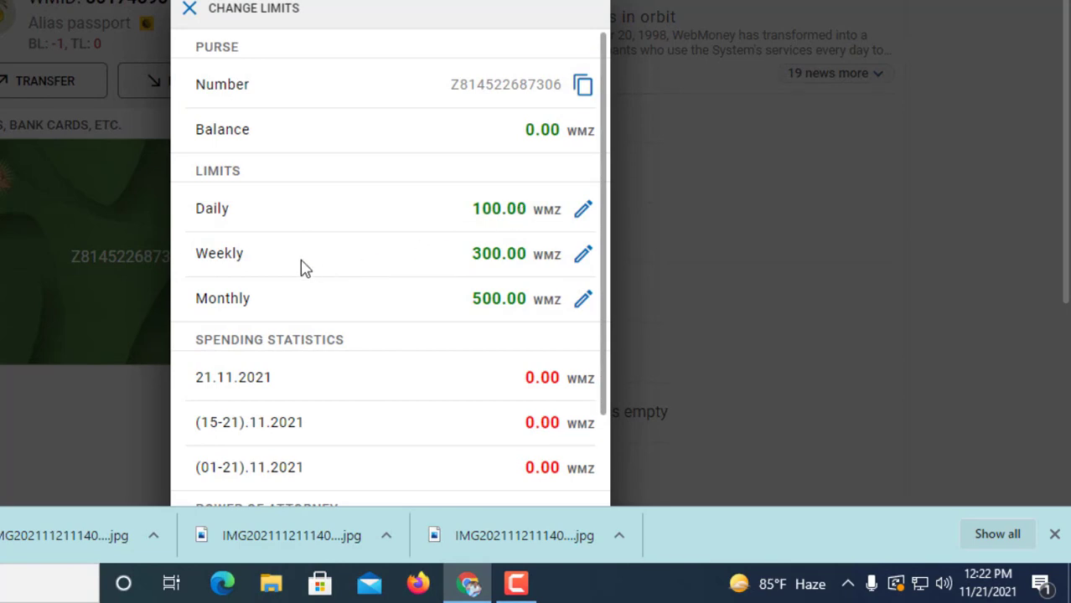
left_click(730, 333)
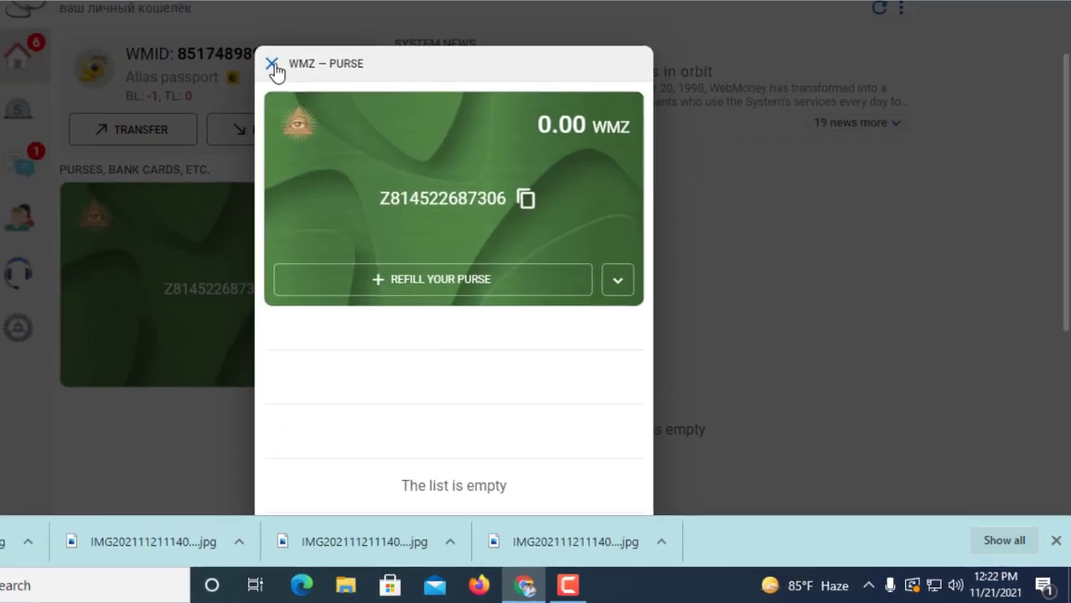
left_click(271, 65)
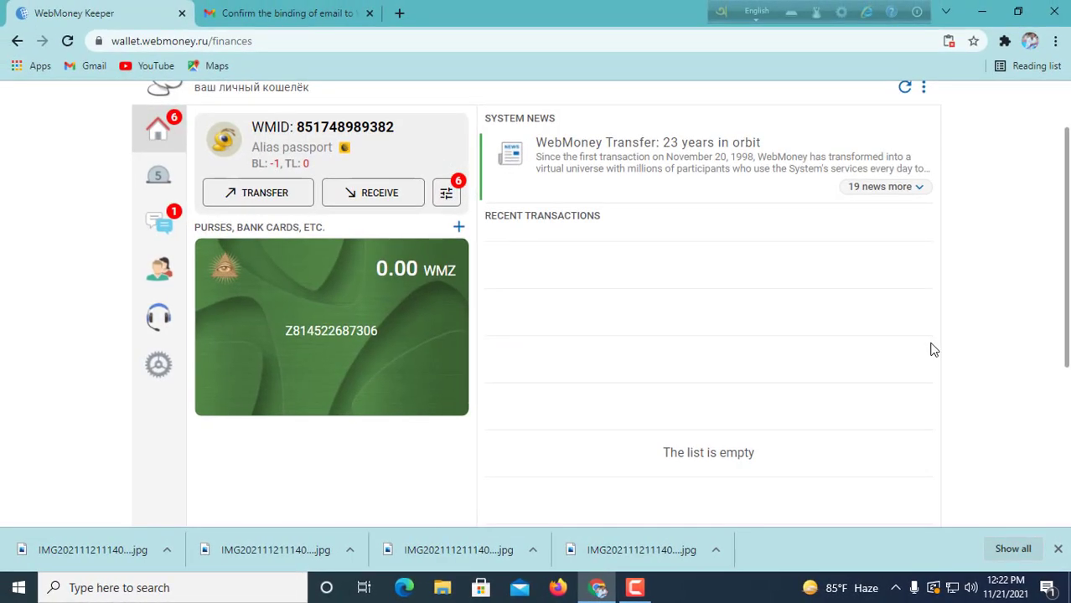
scroll(600, 348, "up", 1)
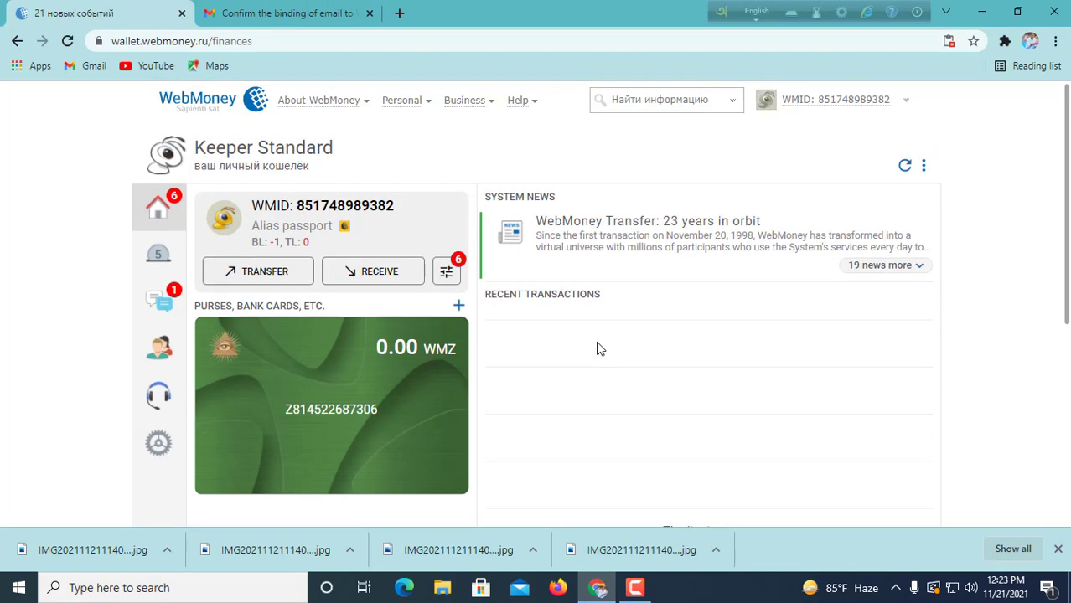
Step: Log in to the WM-Passport control panel and start the Get a Formal WM-Passport application
left_click(432, 106)
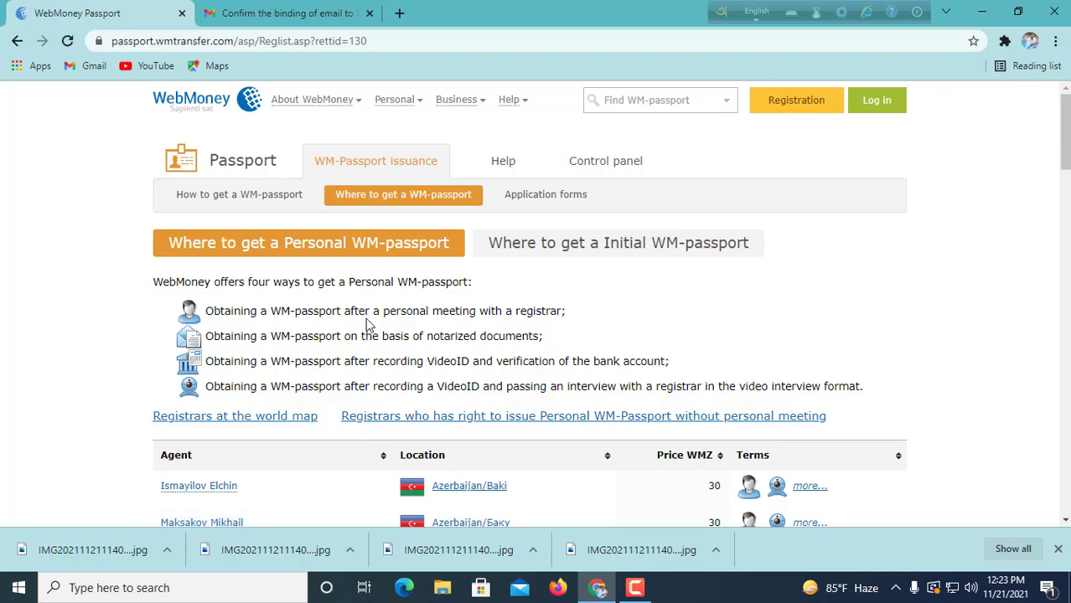
left_click(545, 194)
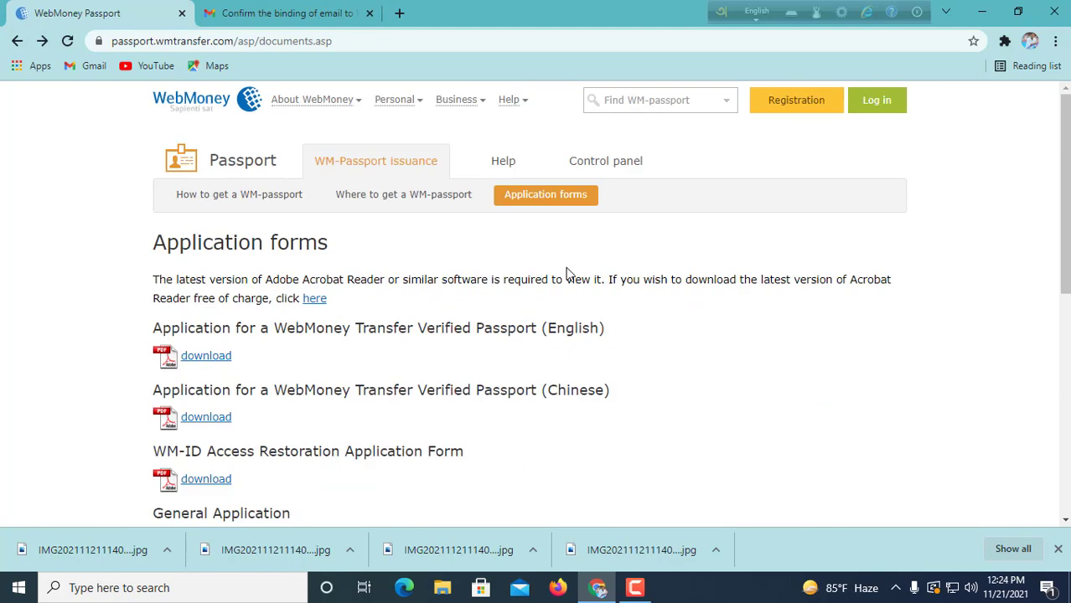
left_click(629, 171)
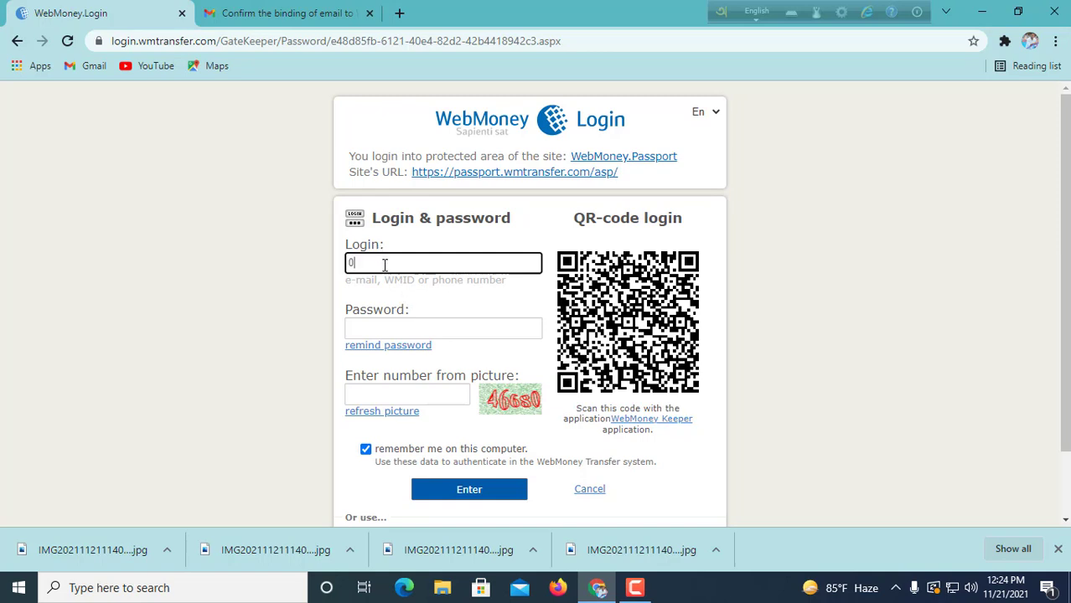
type("54")
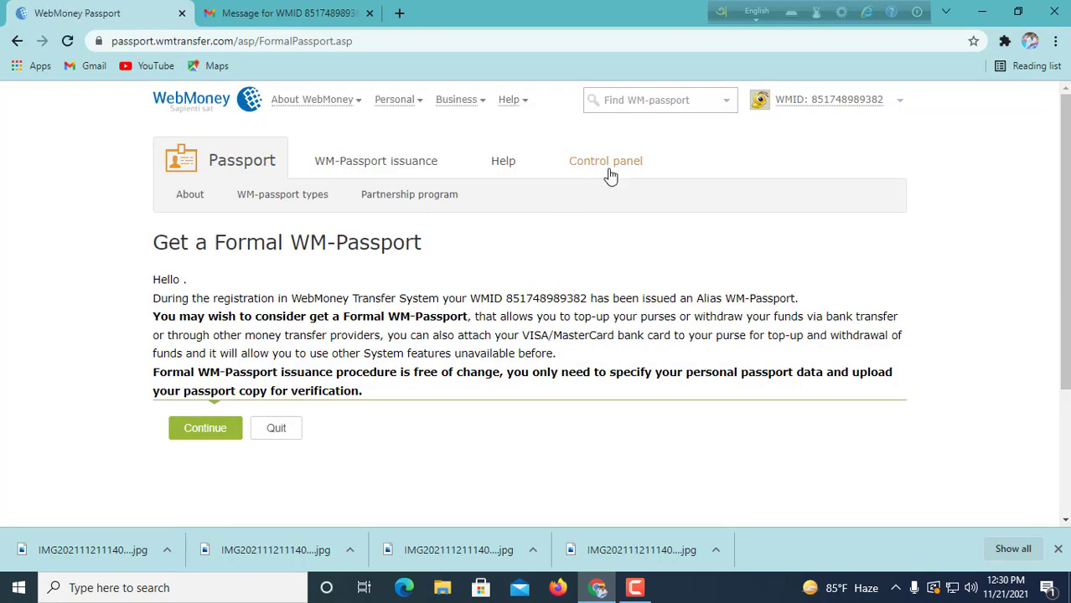
left_click(610, 170)
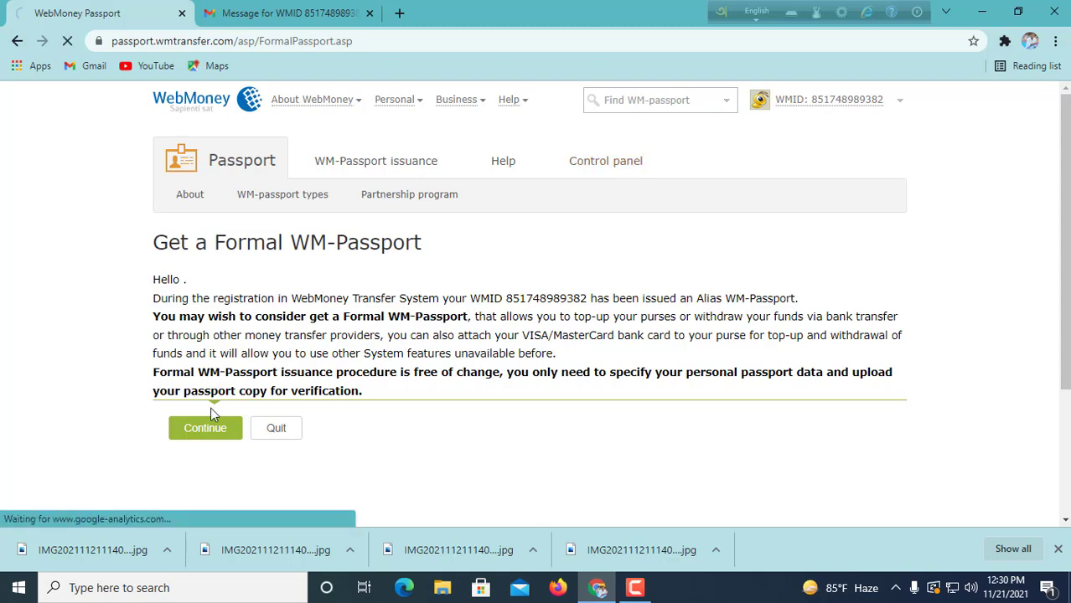
scroll(313, 385, "down", 3)
scroll(311, 394, "up", 3)
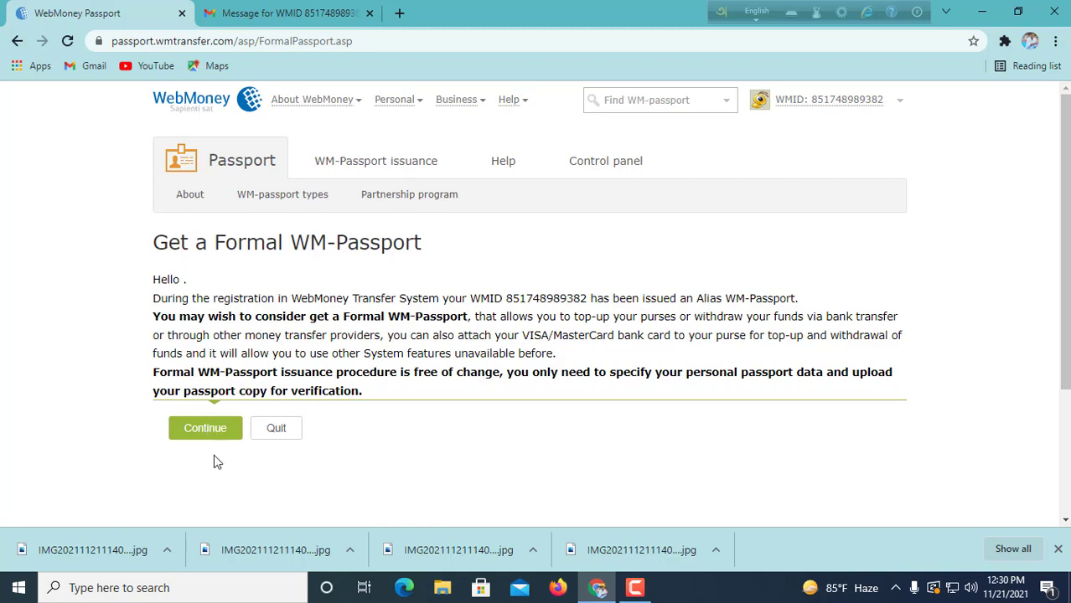
left_click(208, 428)
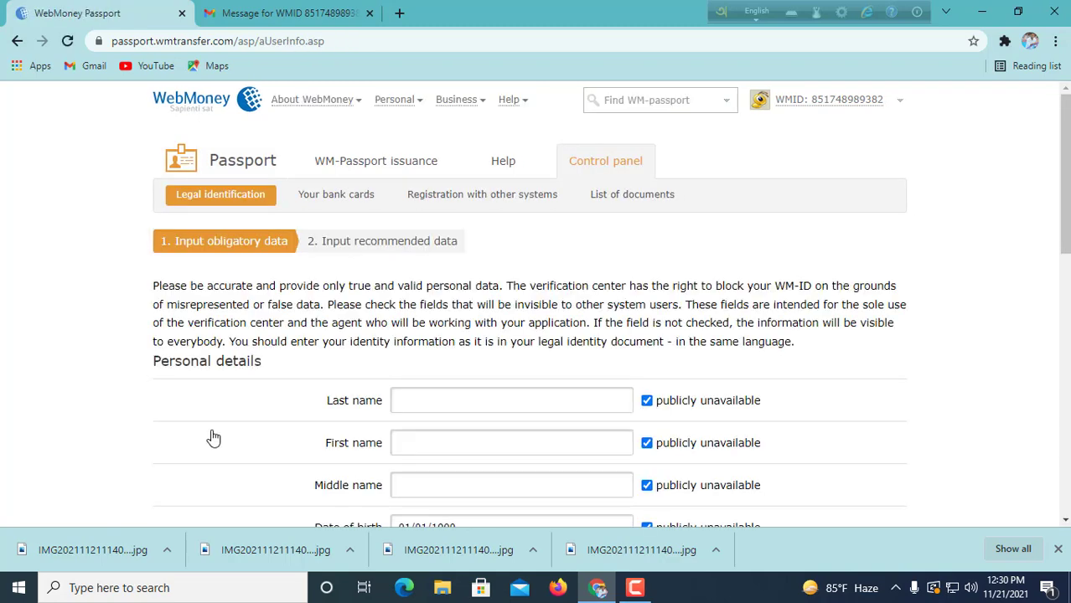
Step: Fill in the personal details, postal address and ID document number on the obligatory data form
scroll(361, 423, "down", 4)
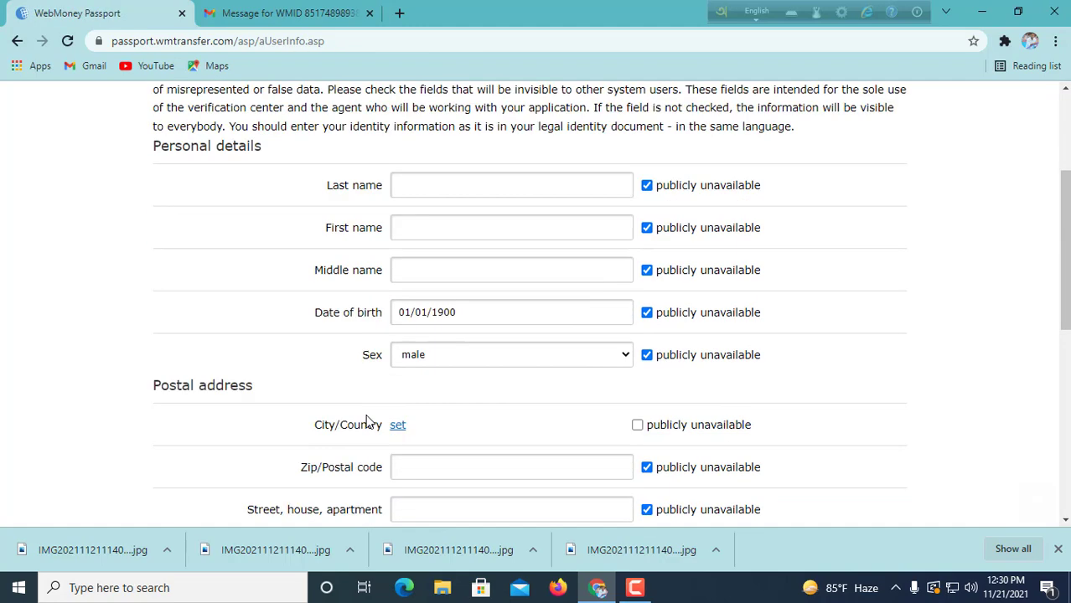
scroll(360, 427, "down", 2)
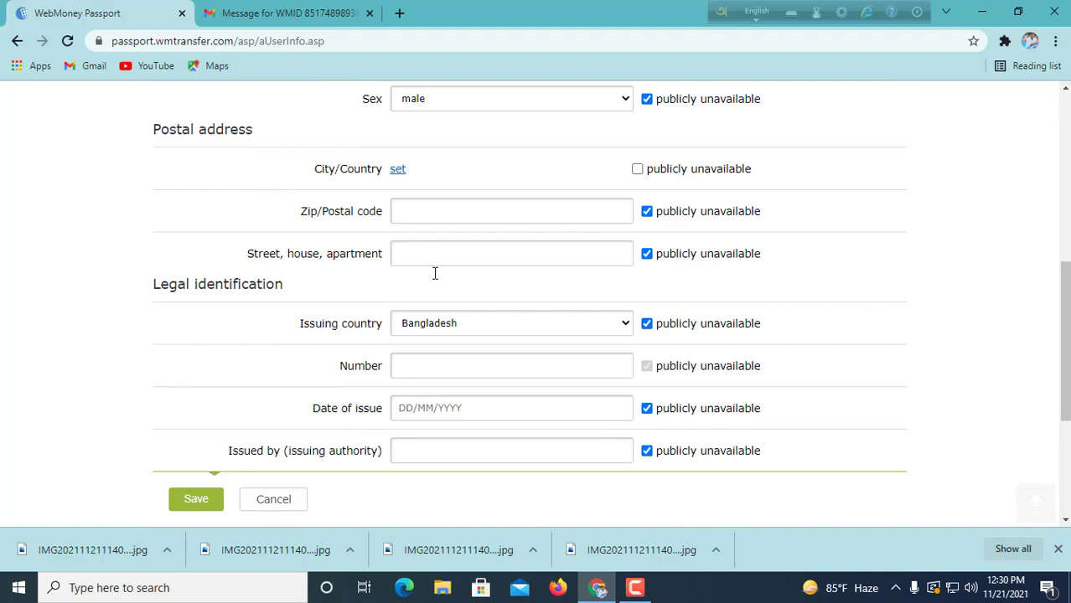
scroll(447, 399, "down", 3)
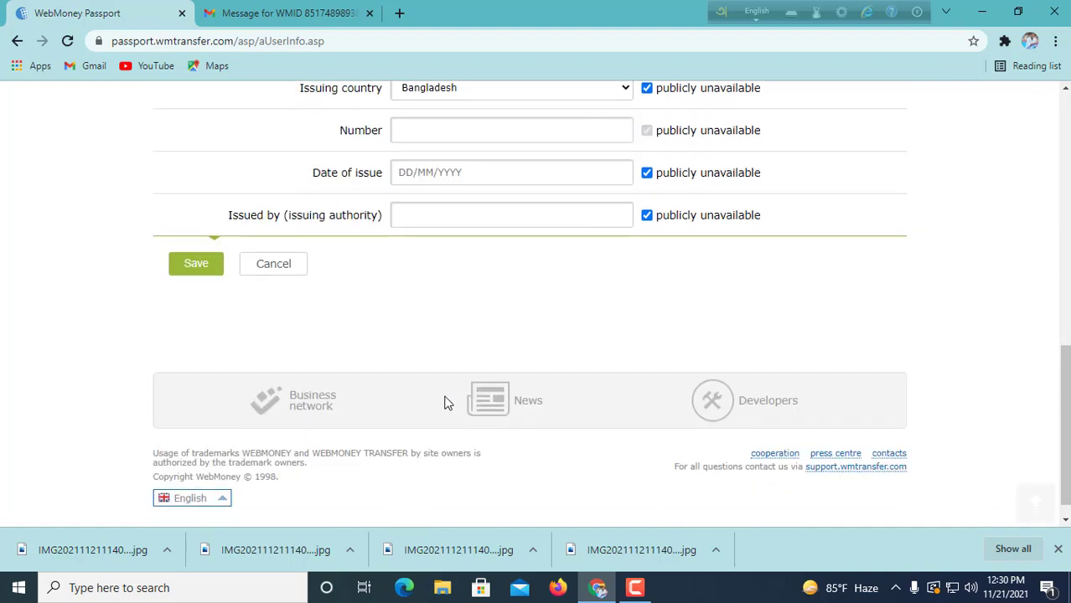
scroll(447, 403, "up", 6)
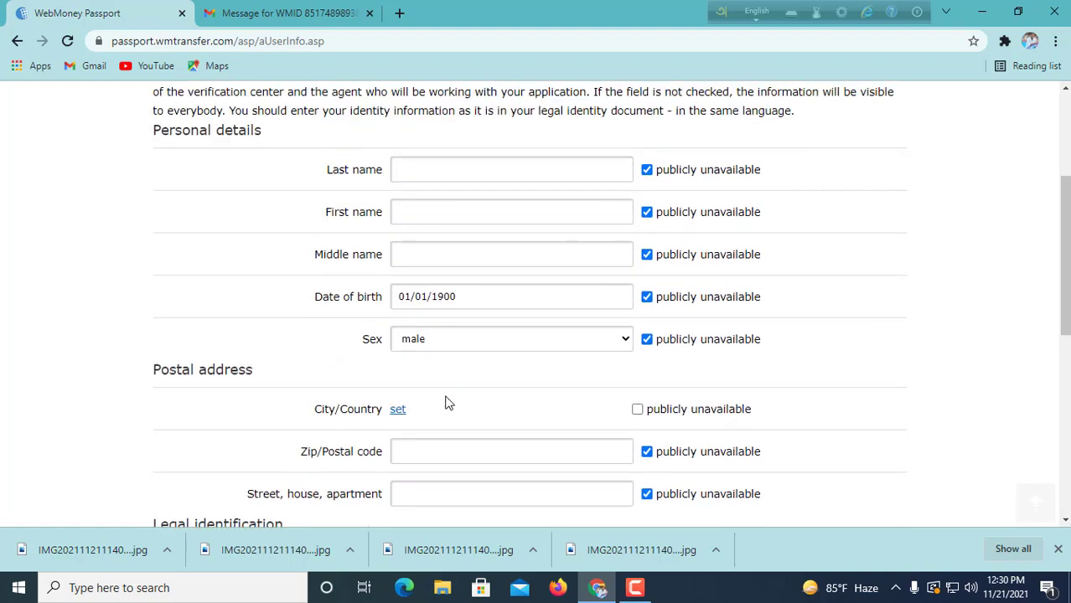
scroll(449, 402, "up", 3)
scroll(419, 377, "down", 1)
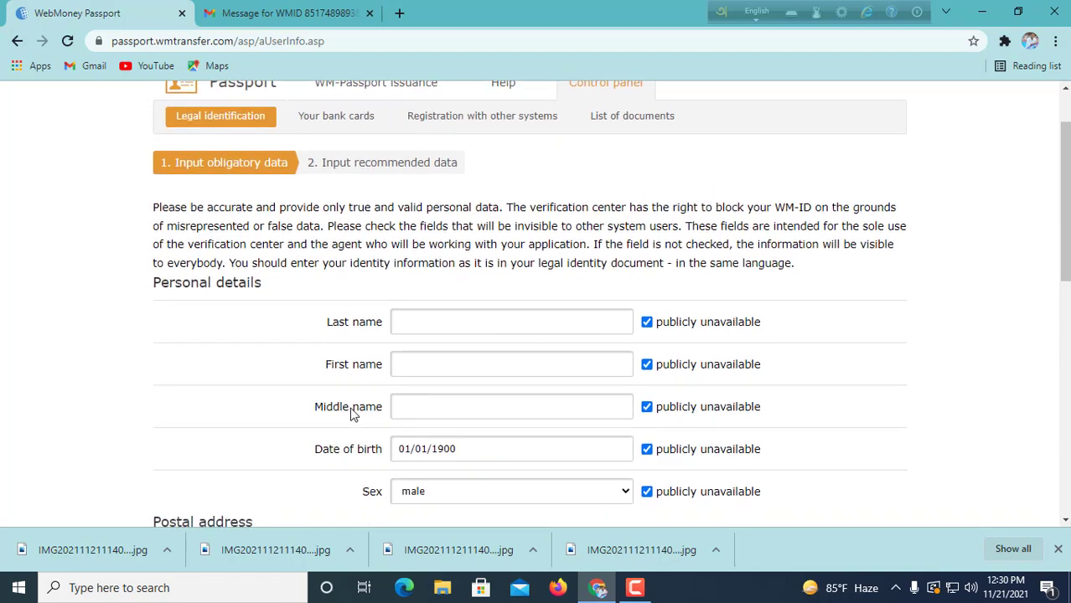
scroll(436, 407, "down", 2)
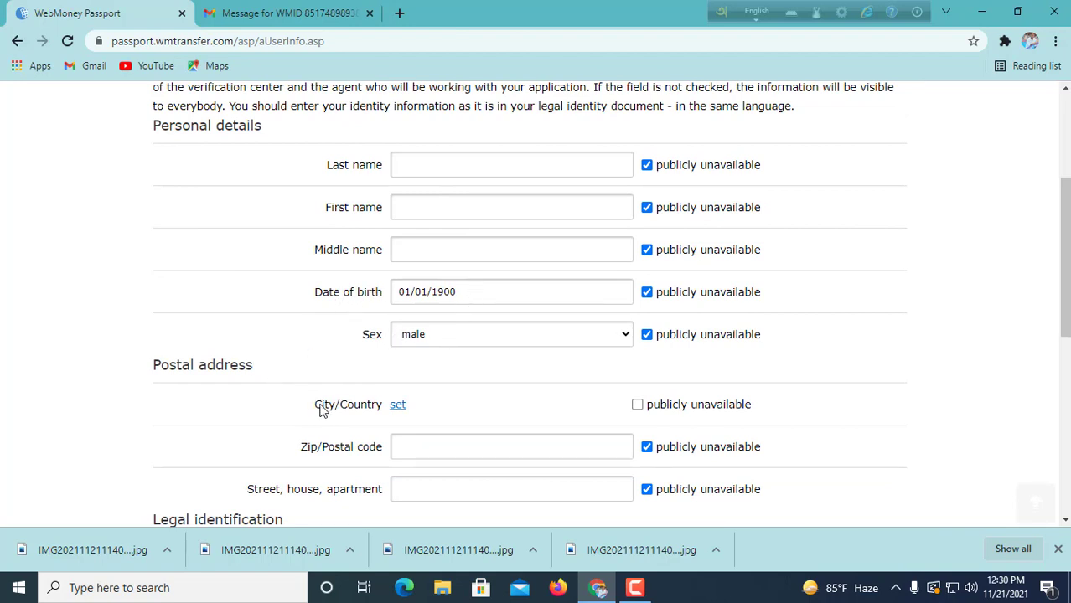
scroll(458, 416, "down", 1)
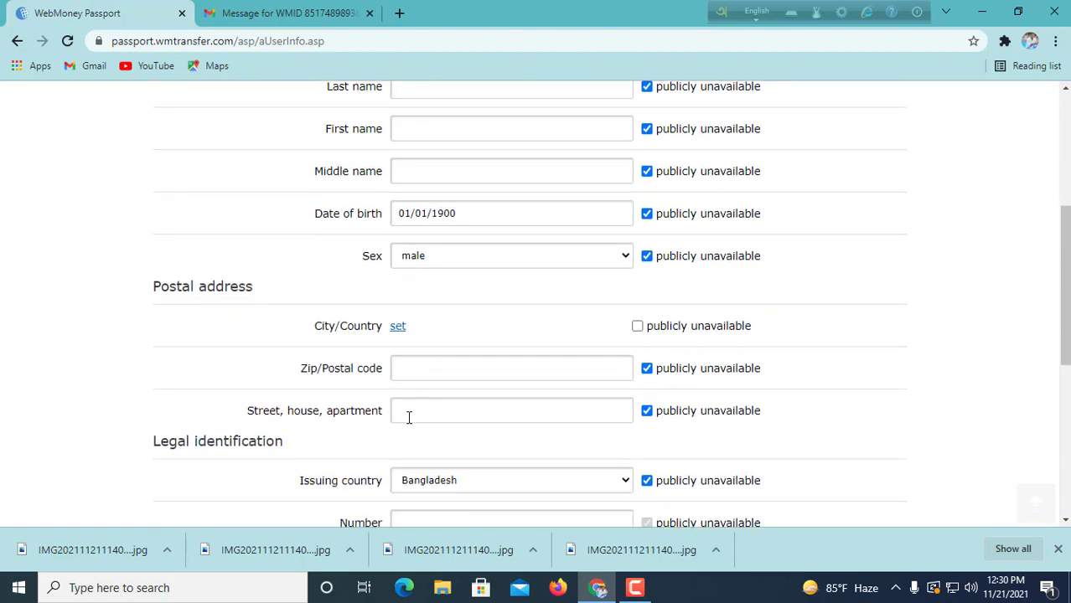
scroll(457, 414, "down", 2)
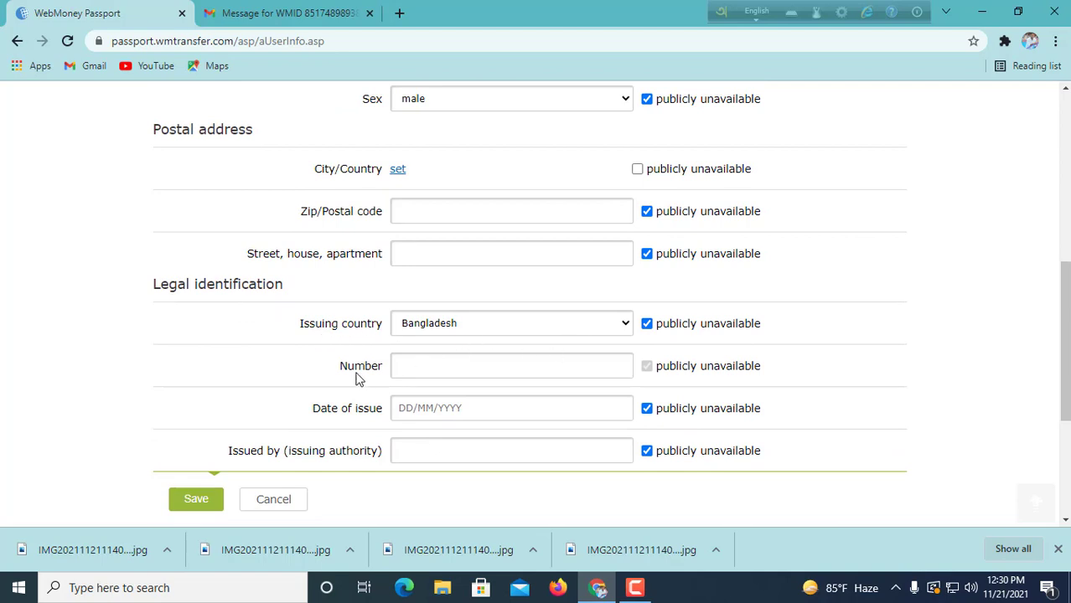
left_click(486, 369)
Step: Save the step 1 details and review step 2, Input recommended data, with its passport expiry field
scroll(483, 416, "down", 3)
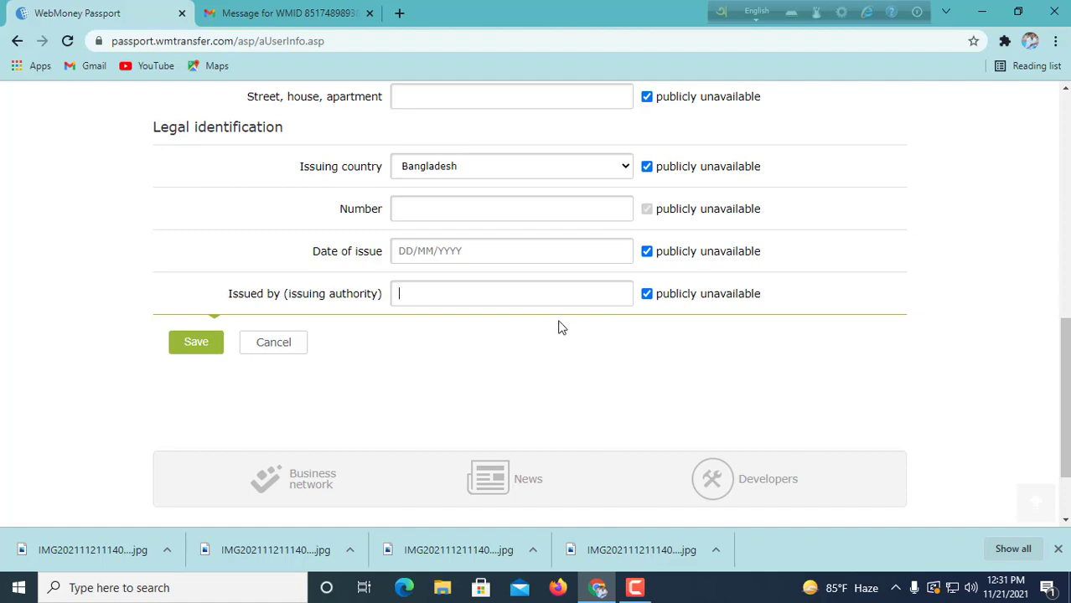
key("Return")
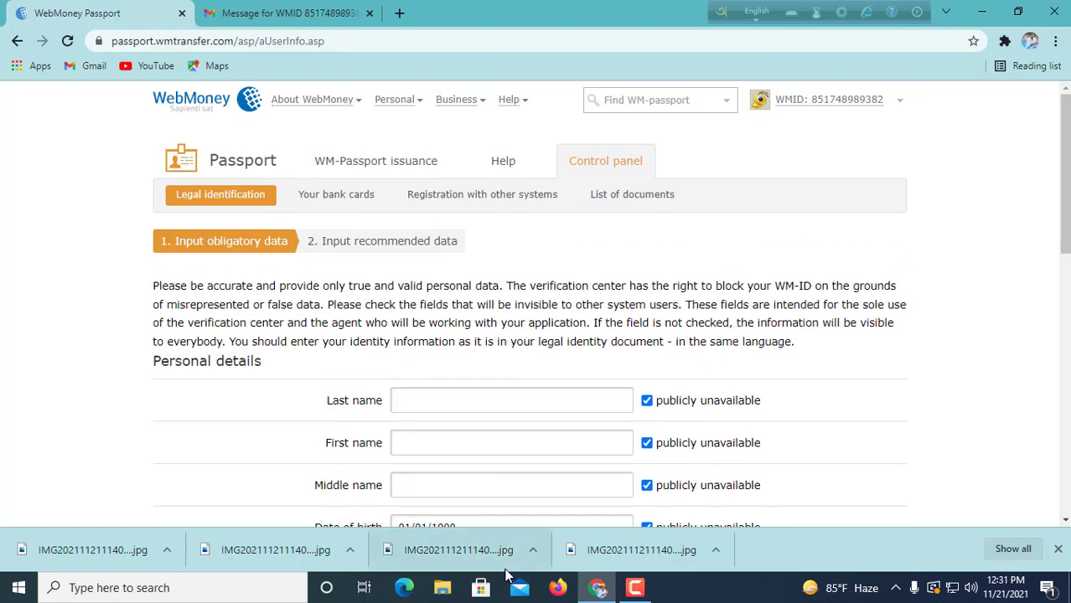
scroll(549, 515, "down", 3)
scroll(461, 323, "up", 2)
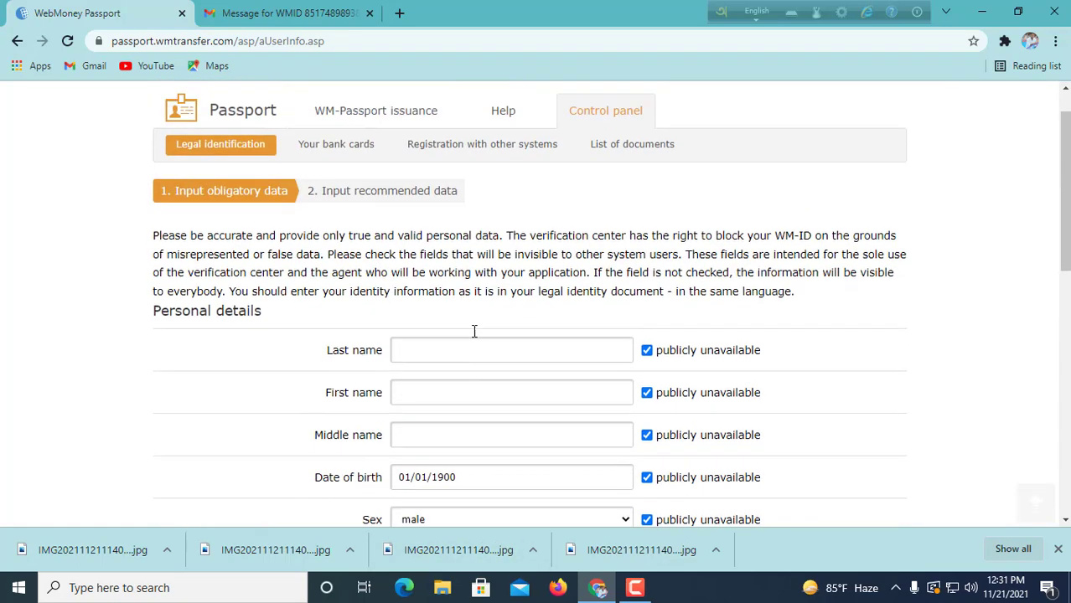
scroll(473, 331, "down", 4)
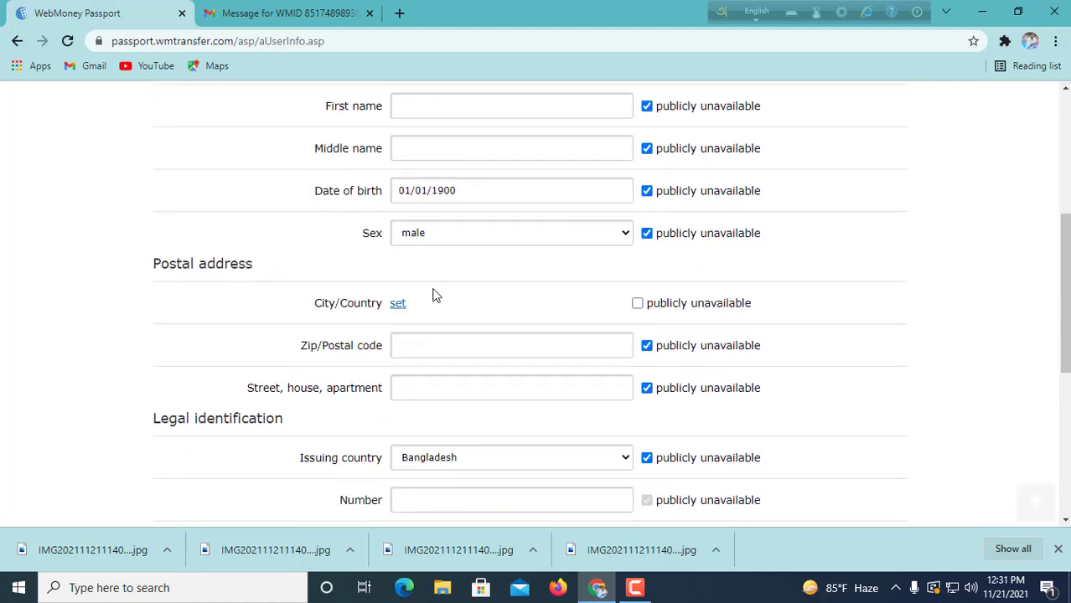
scroll(429, 358, "up", 3)
scroll(426, 332, "down", 2)
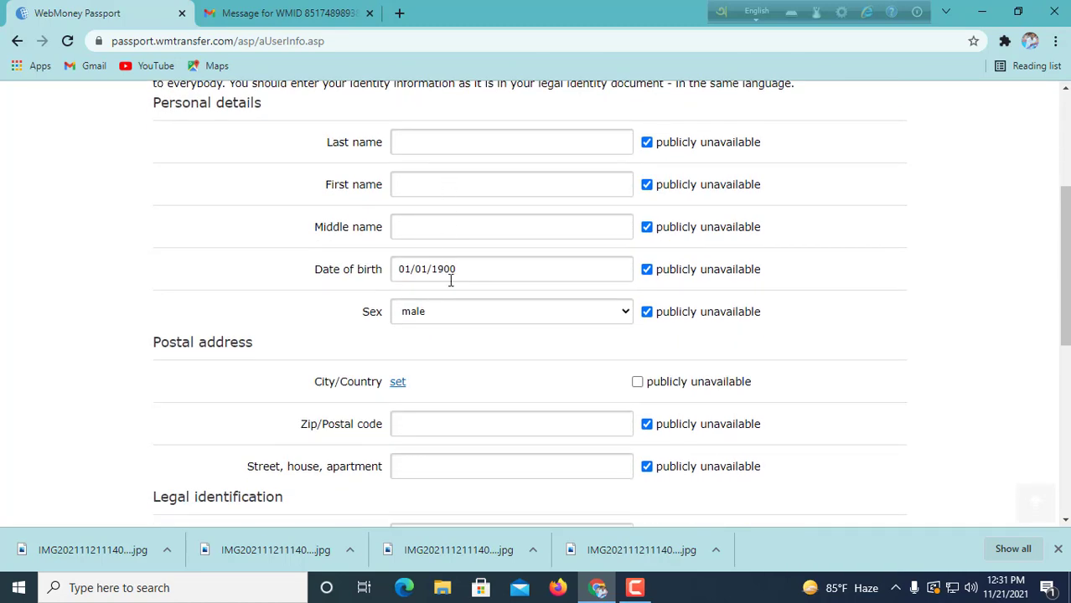
scroll(462, 482, "down", 2)
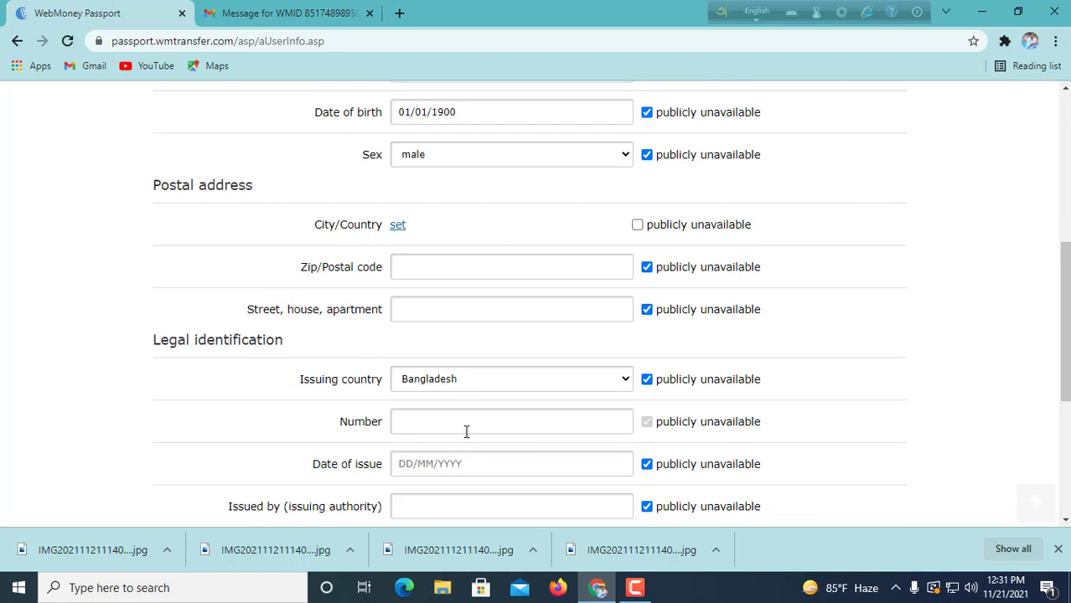
scroll(536, 379, "down", 2)
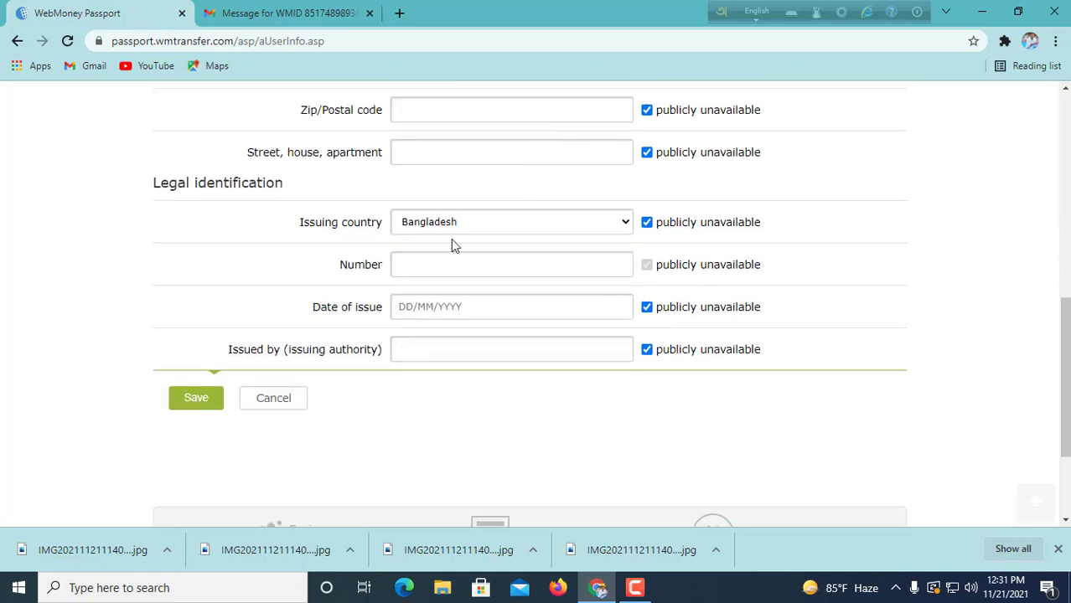
scroll(507, 332, "up", 1)
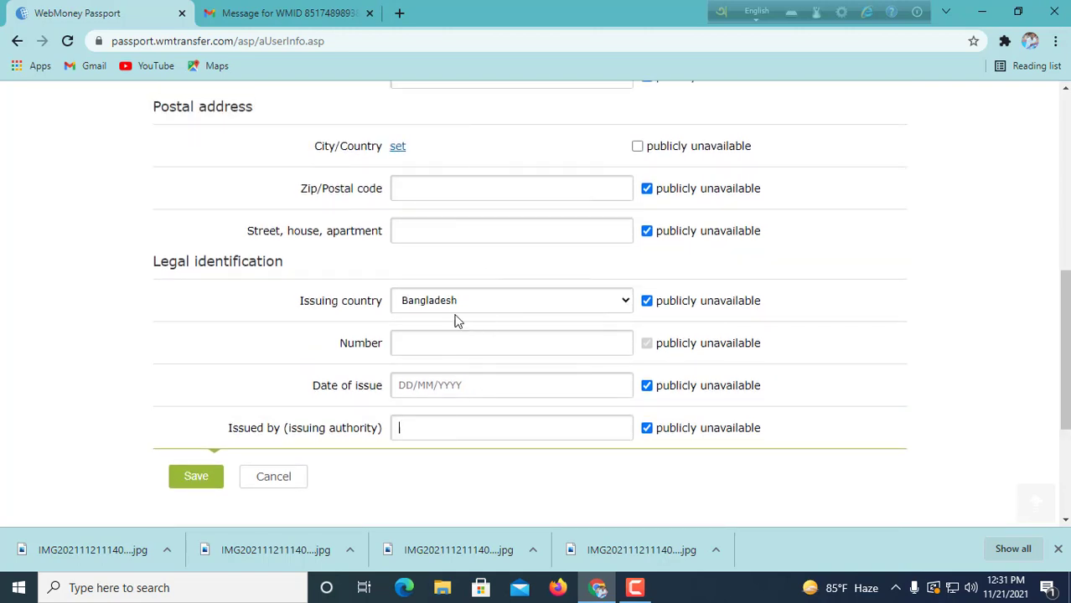
scroll(455, 319, "up", 1)
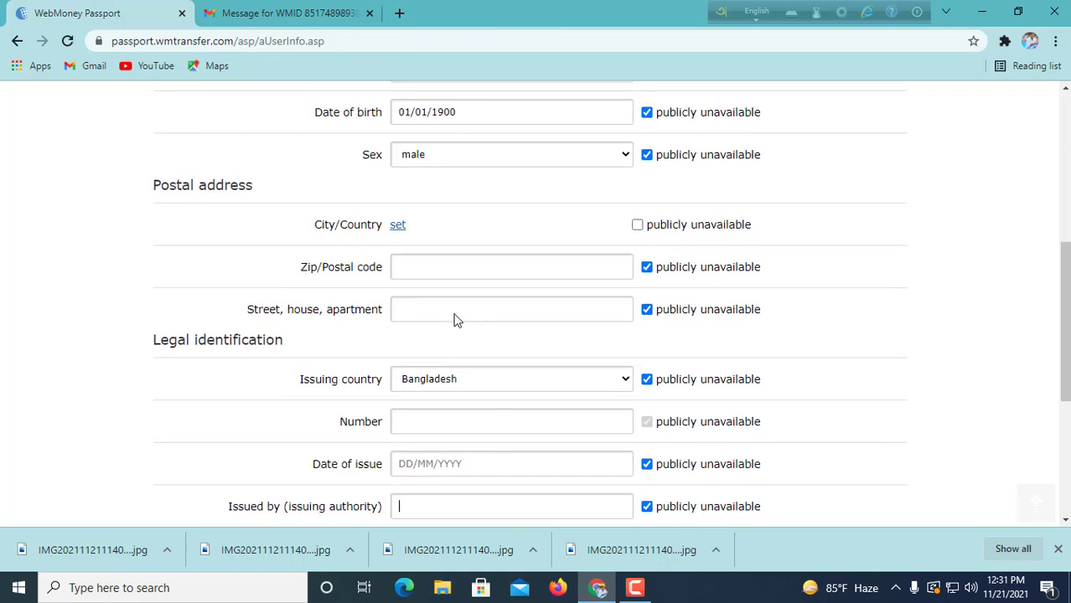
scroll(459, 317, "down", 1)
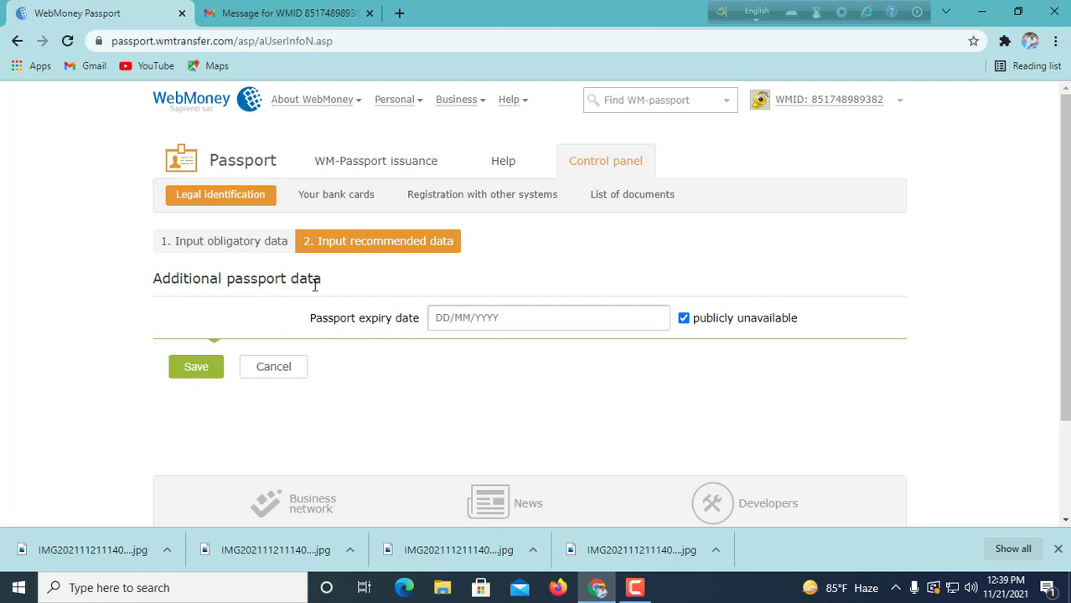
Step: Save the Input recommended data step to reach the Get a Formal WM-Passport page
left_click(205, 374)
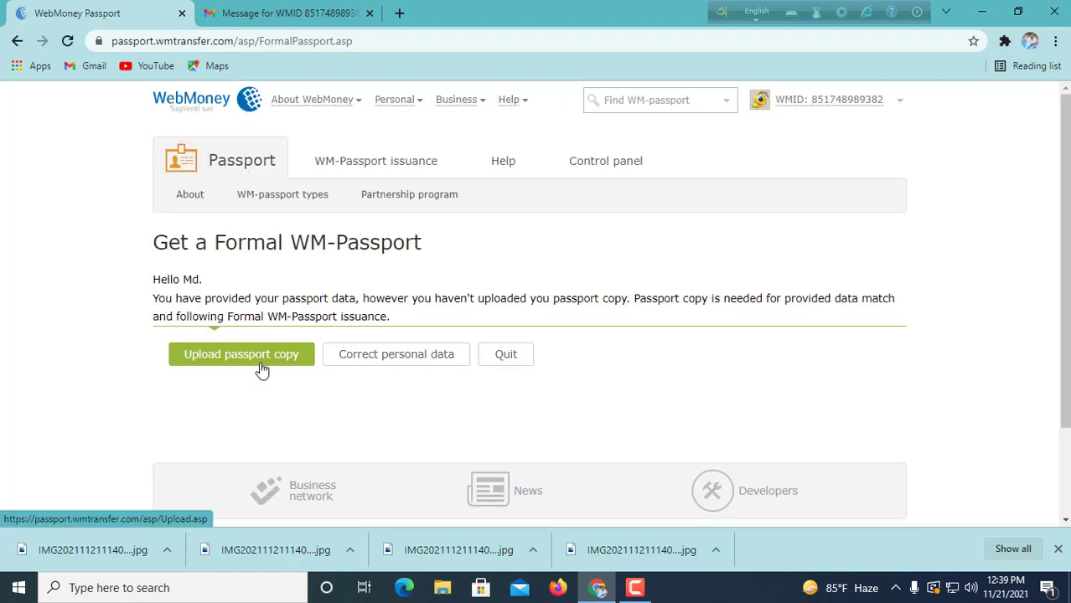
Step: Upload IMG20211121114055.jpg as the passport copy with document type 'ID card, front side'
left_click(270, 359)
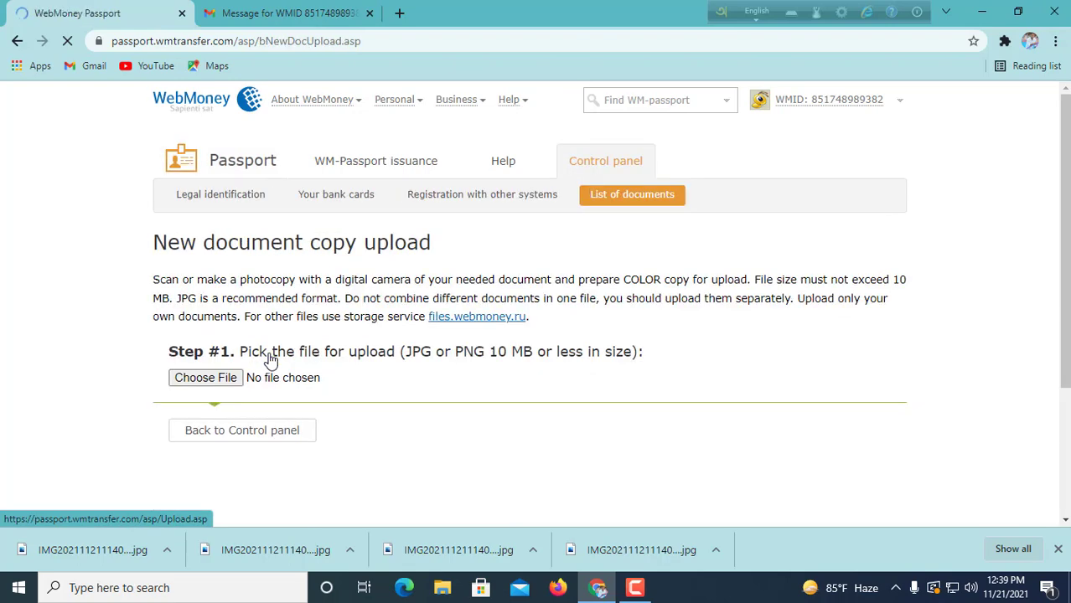
left_click(207, 378)
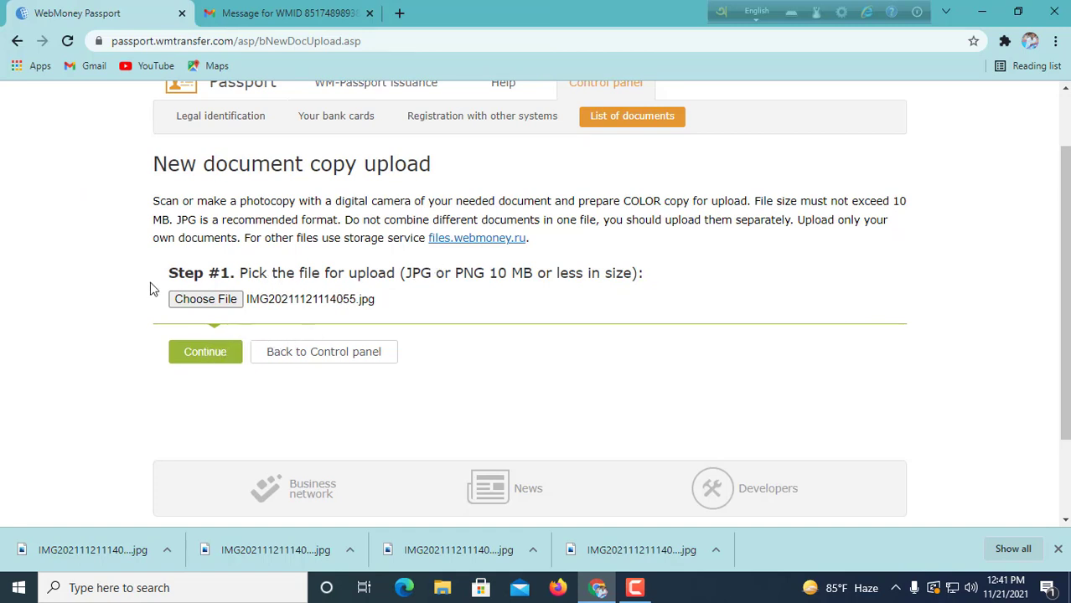
left_click(210, 358)
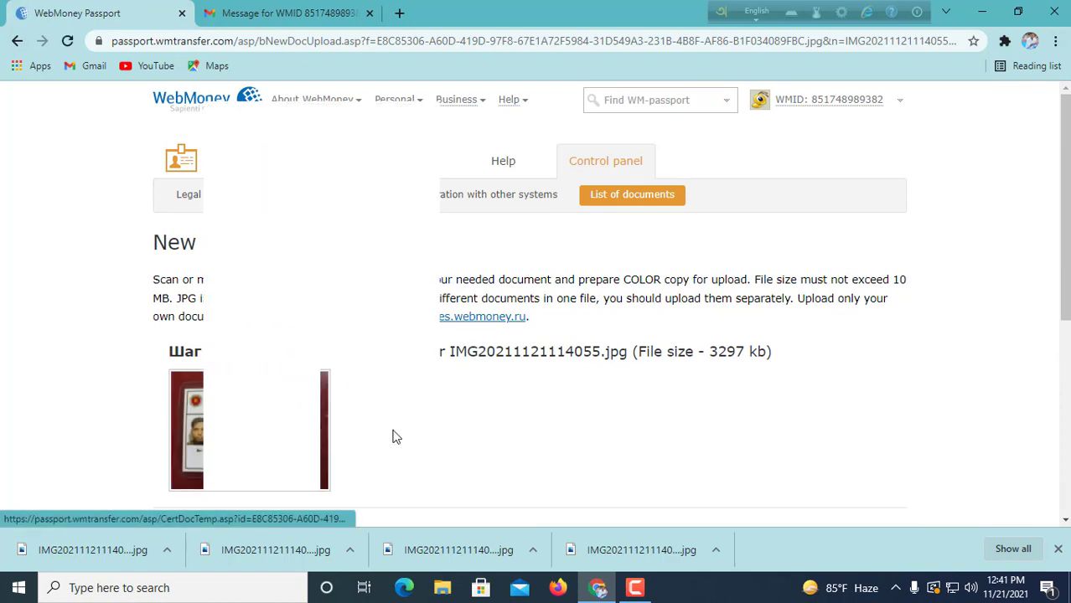
scroll(333, 413, "down", 2)
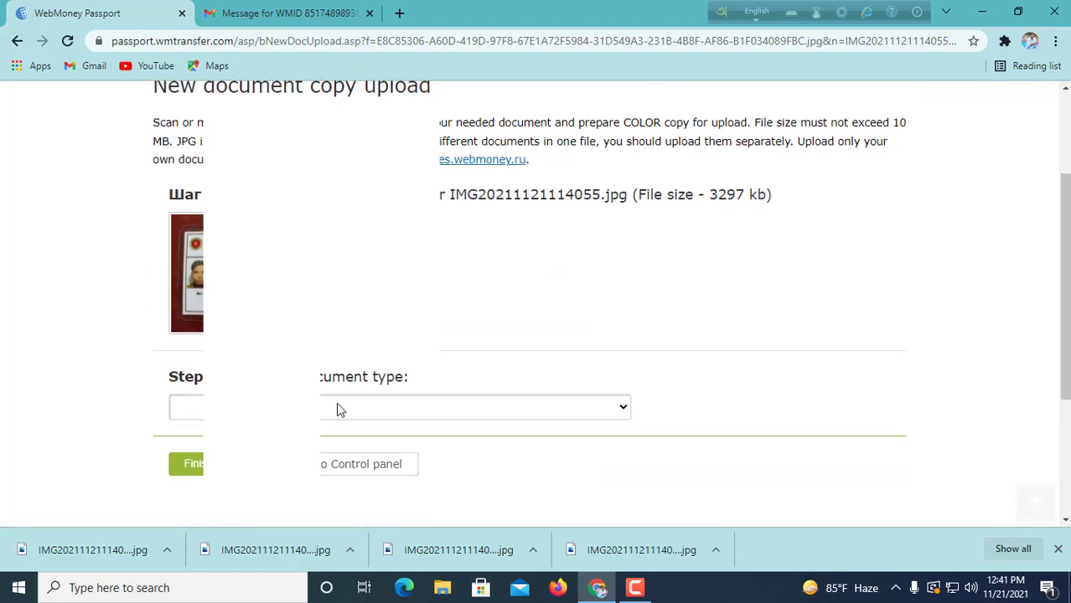
key("Down")
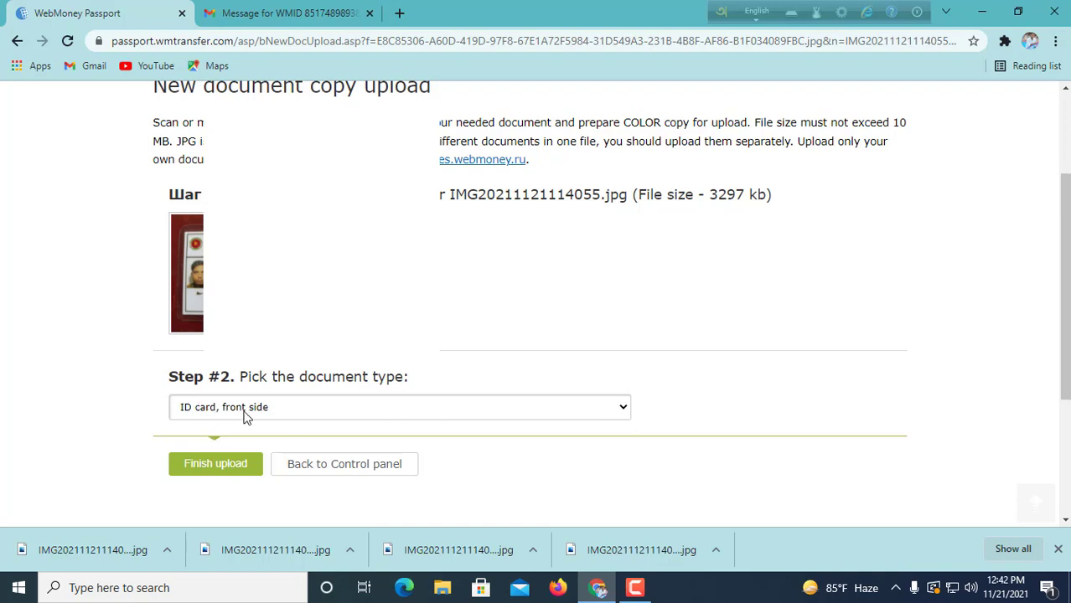
left_click(234, 472)
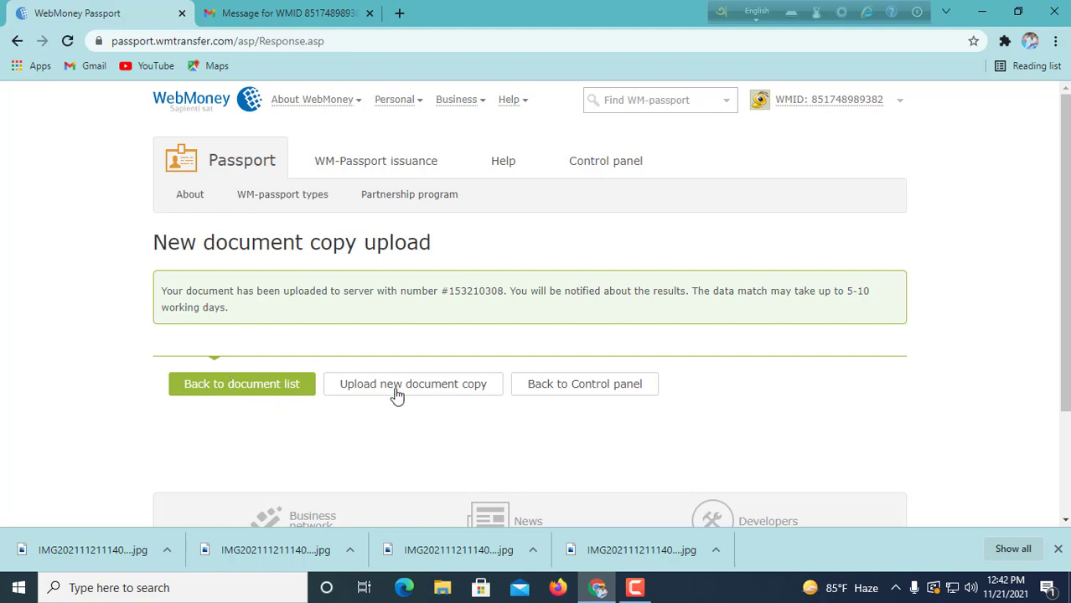
Step: Open the Document copies list and check the ID card's pending verification status and queue notice
left_click(457, 392)
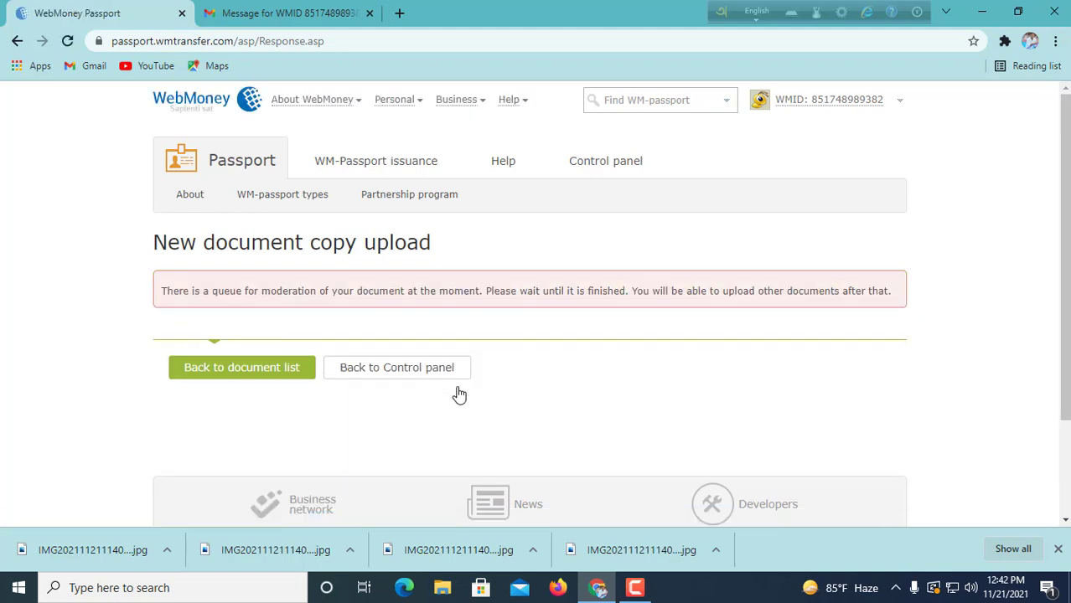
left_click(394, 376)
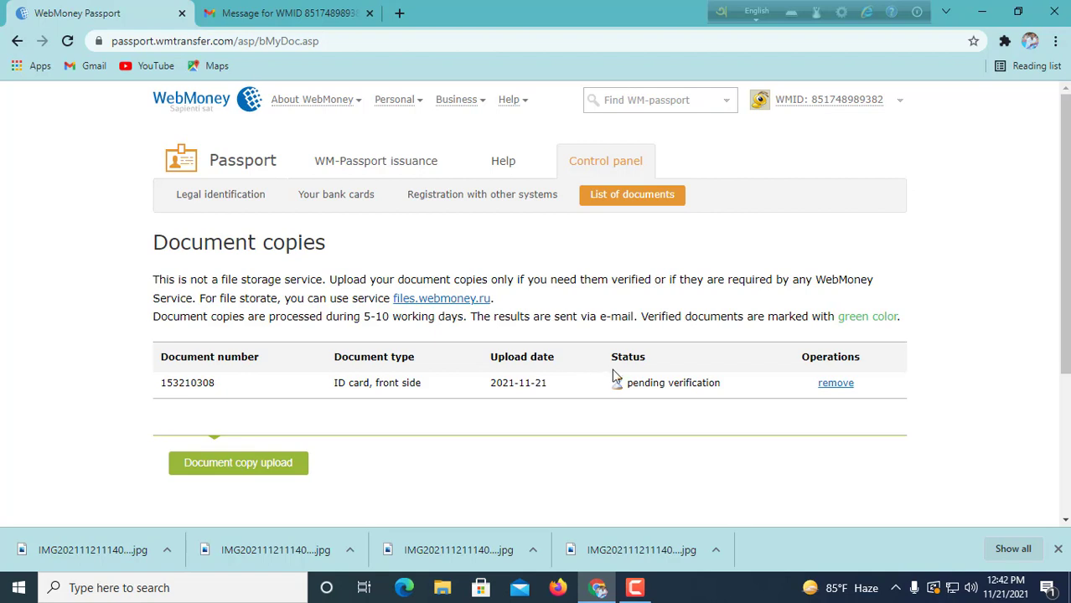
left_click_drag(628, 385, 715, 384)
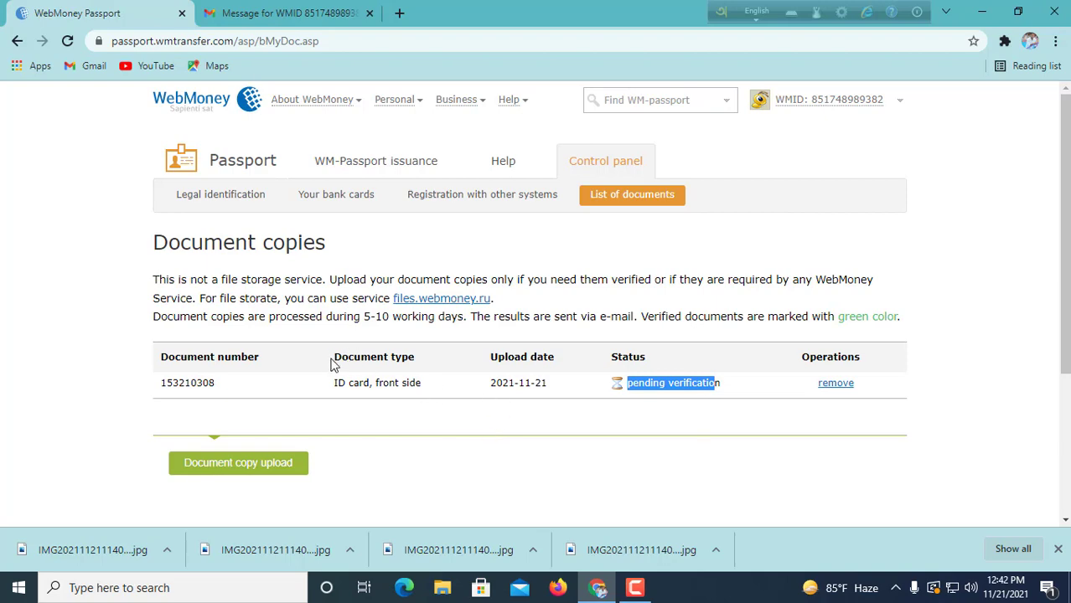
scroll(401, 407, "down", 3)
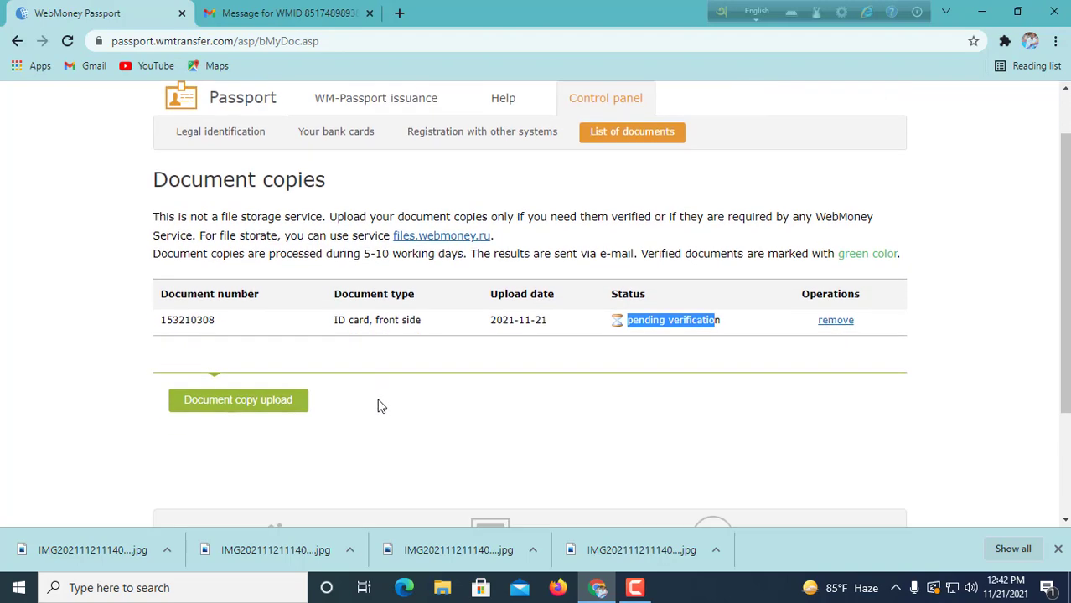
scroll(333, 366, "up", 3)
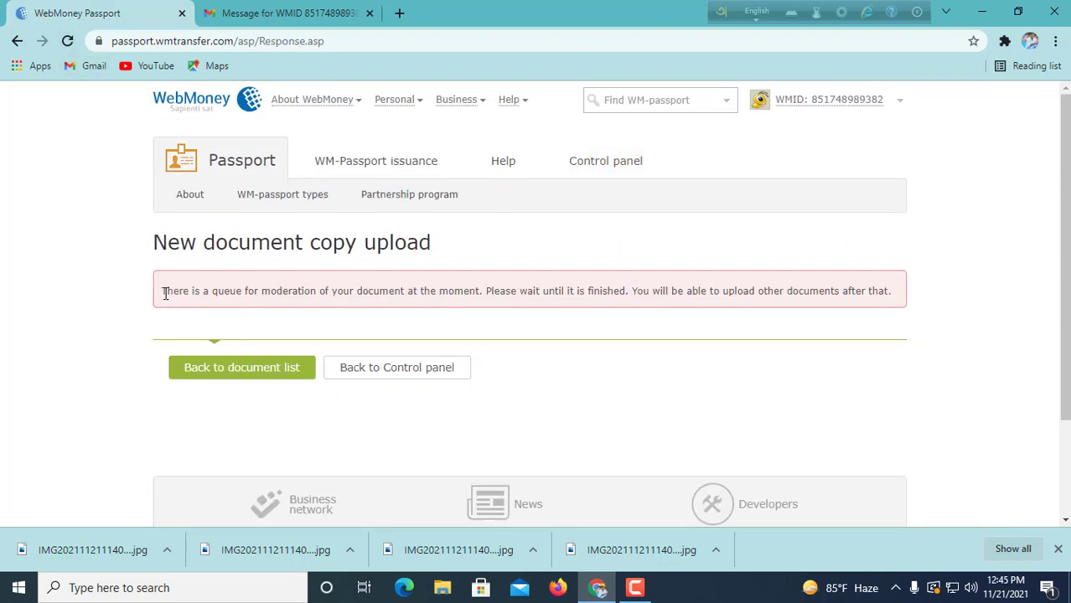
left_click_drag(162, 291, 276, 314)
left_click_drag(341, 296, 472, 305)
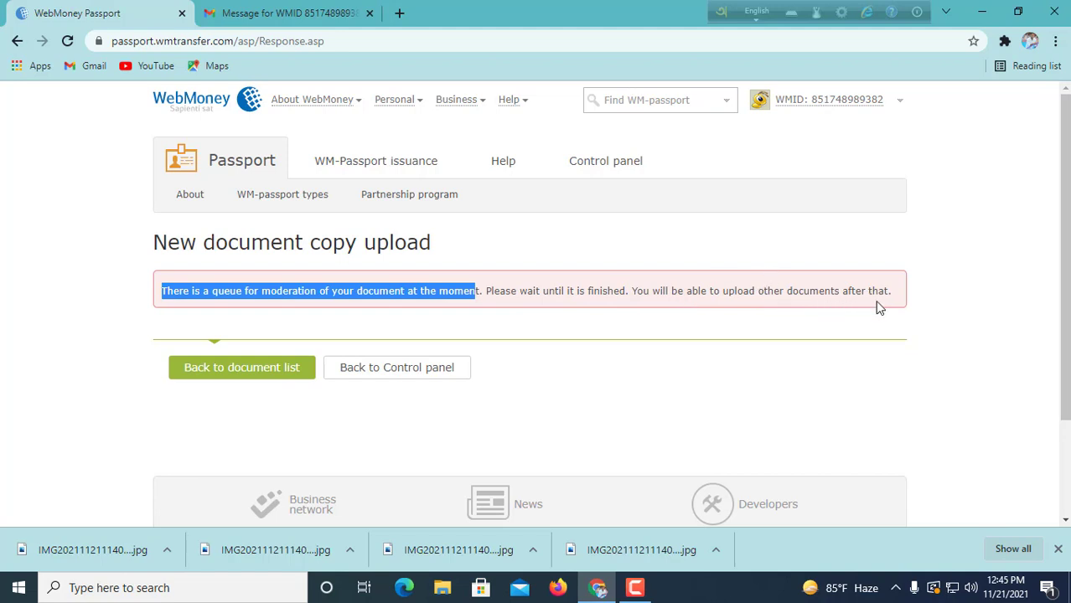
Step: Review the 5-10 working days processing note, reload the list, and go to the WebMoney home page
left_click(287, 368)
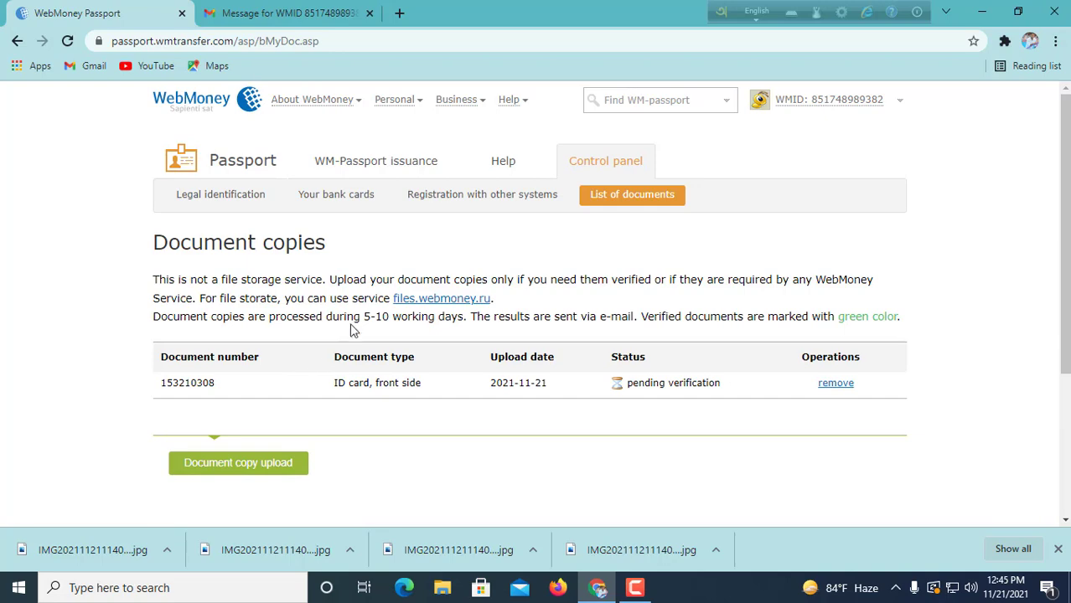
scroll(362, 414, "down", 2)
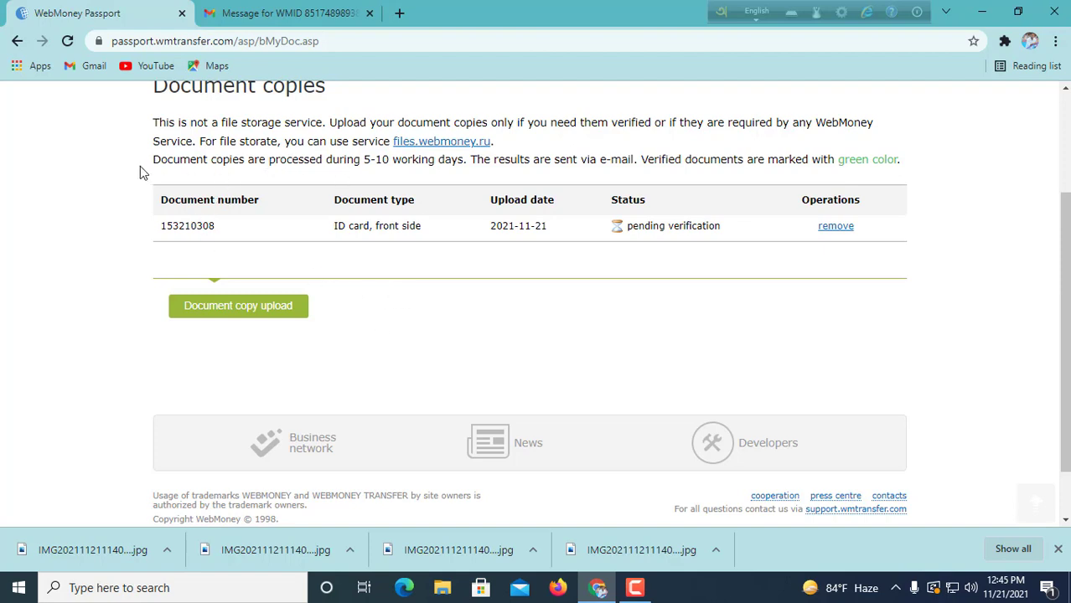
left_click_drag(154, 160, 469, 185)
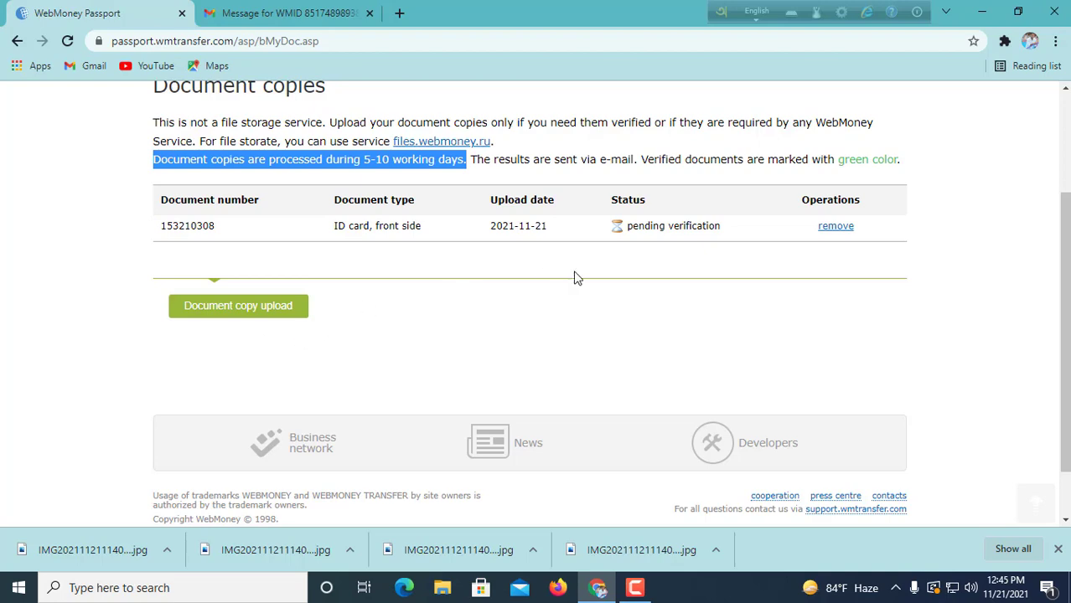
scroll(490, 342, "up", 2)
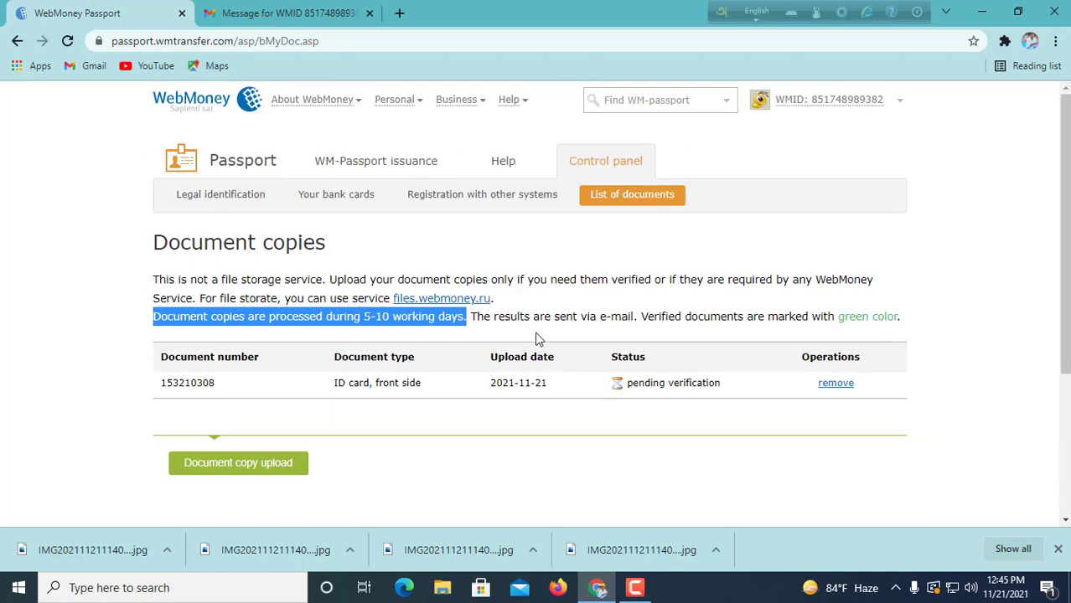
left_click(67, 41)
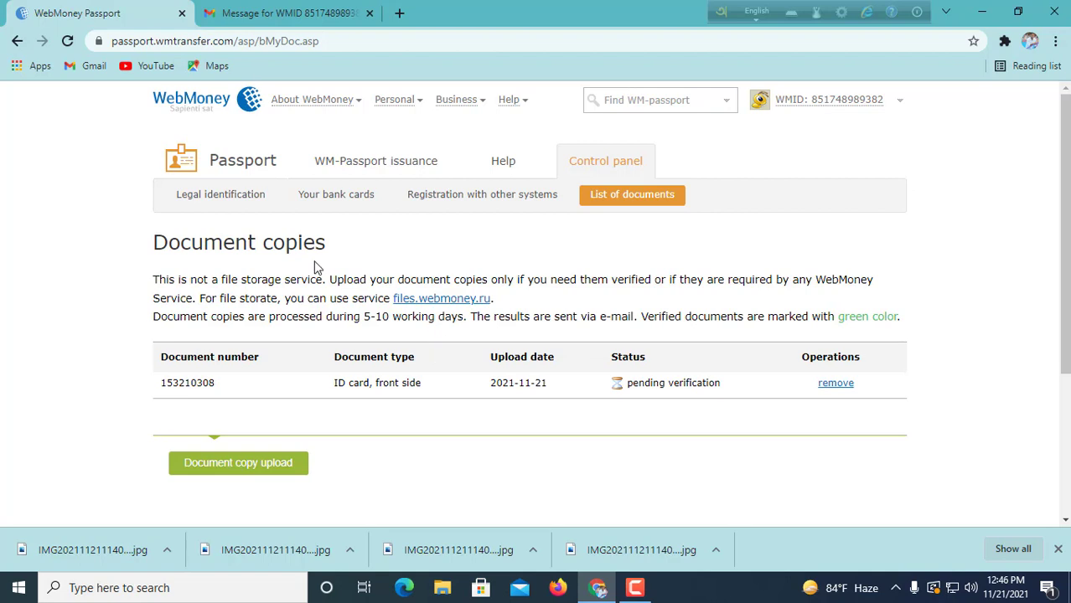
left_click(199, 104)
scroll(637, 221, "up", 2)
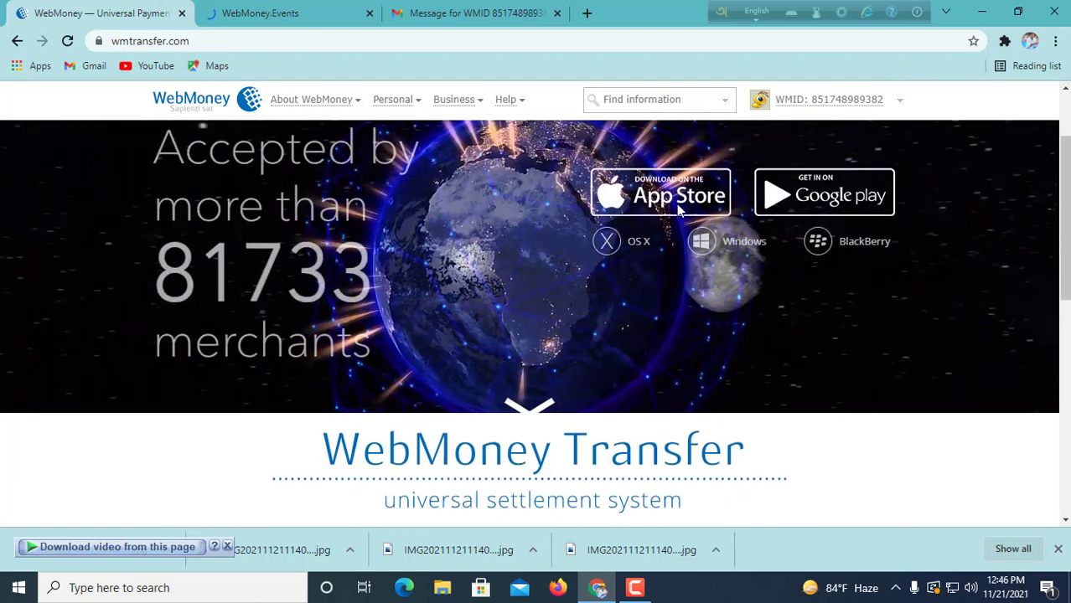
scroll(681, 212, "down", 4)
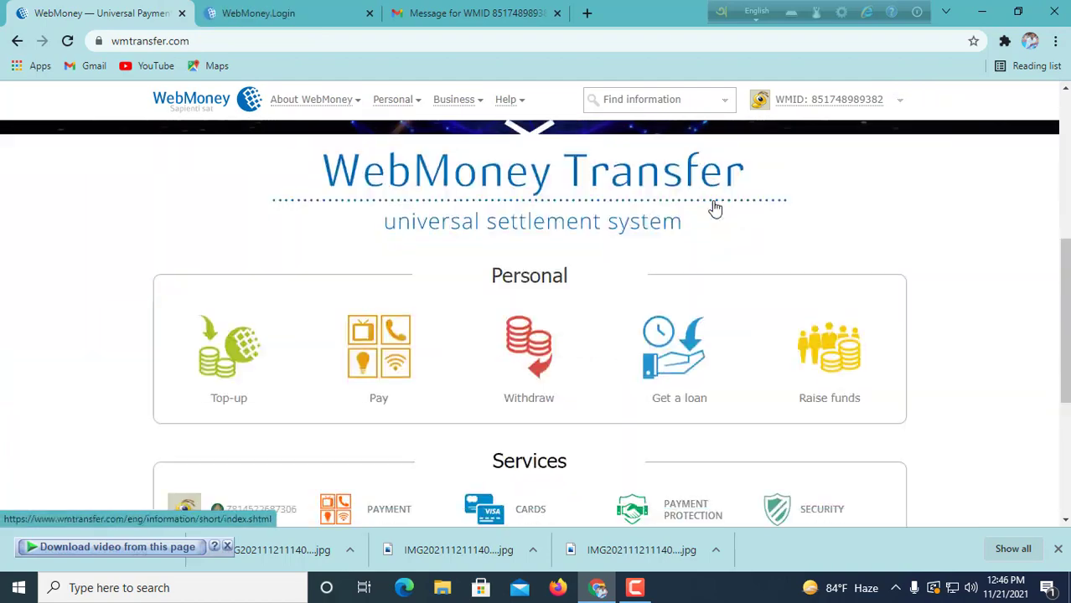